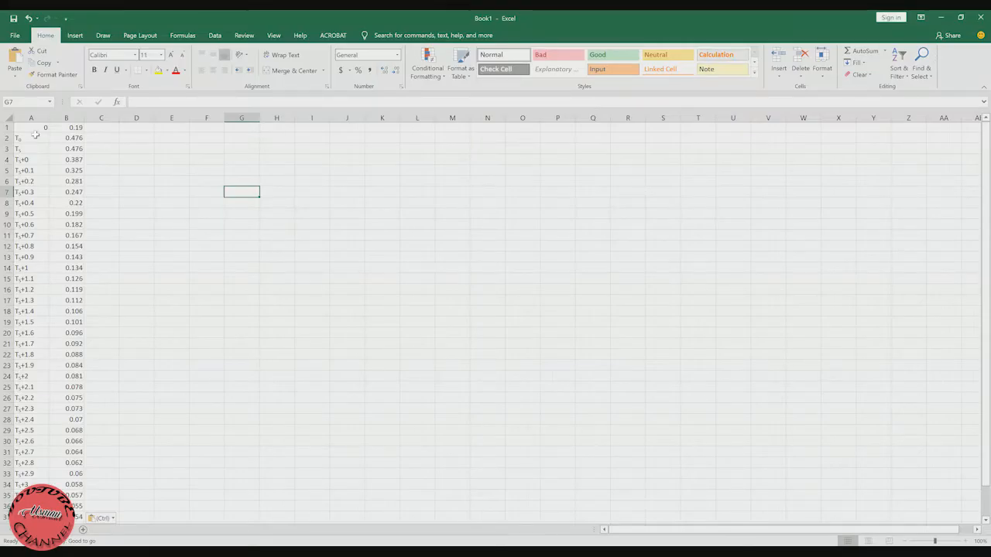
# Step: Insert two blank columns between the period labels in column A and the acceleration values in column B
pyautogui.click(35, 138)
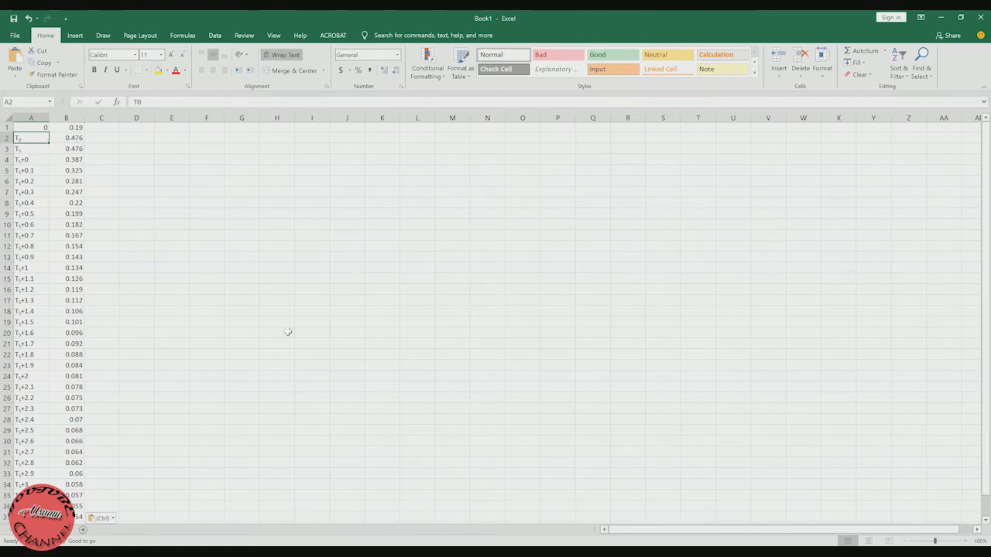
pyautogui.click(72, 116)
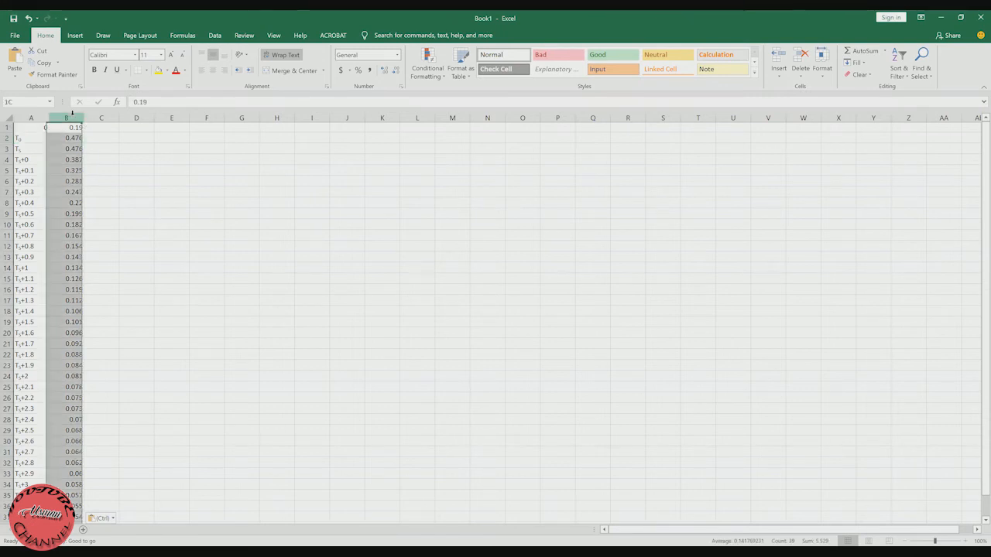
pyautogui.rightClick(69, 118)
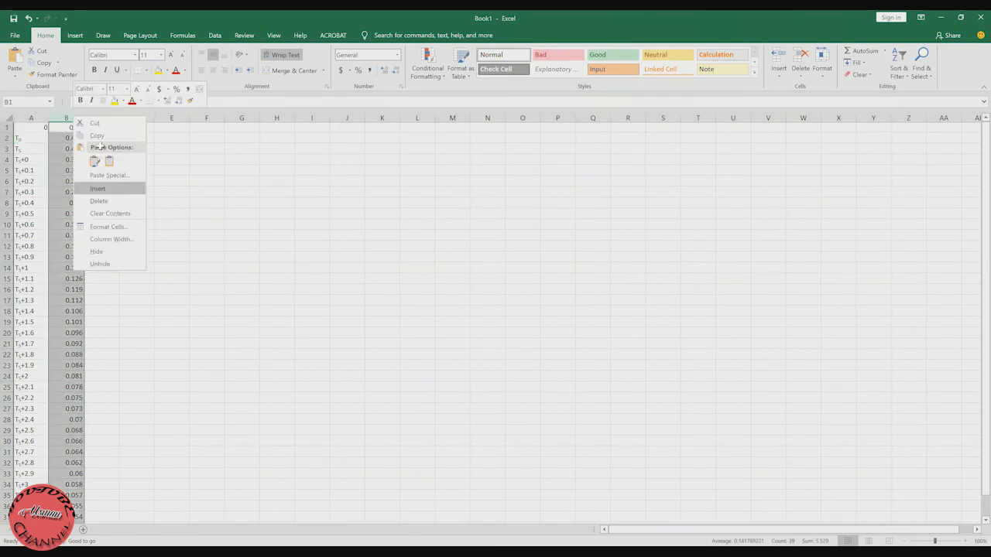
pyautogui.click(116, 192)
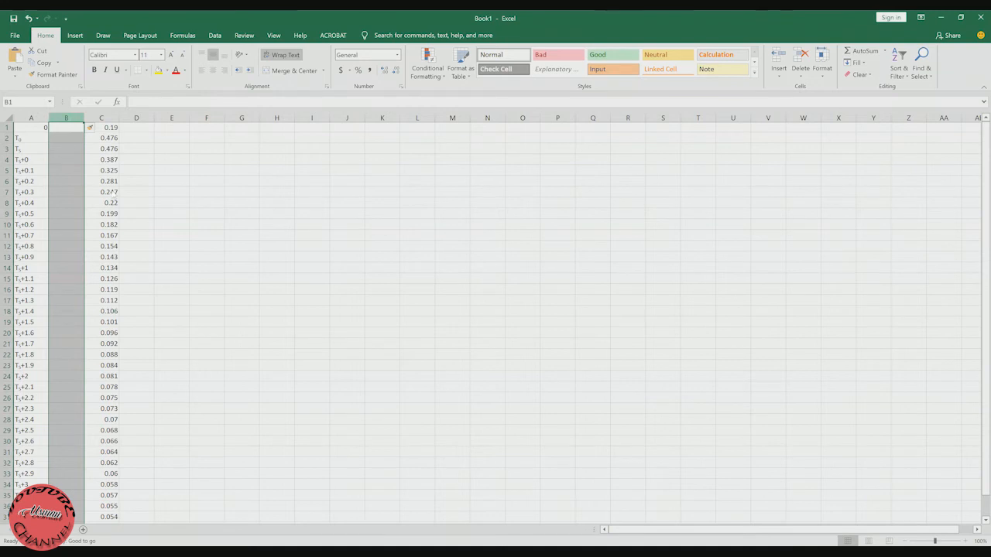
pyautogui.hotkey('ctrl', 'shift', '+')
# Step: Enter 0, 0.1 and 0.2 in cells B4 to B6 and extend the series down to row 39
pyautogui.click(73, 160)
pyautogui.write('0')
pyautogui.press('Return')
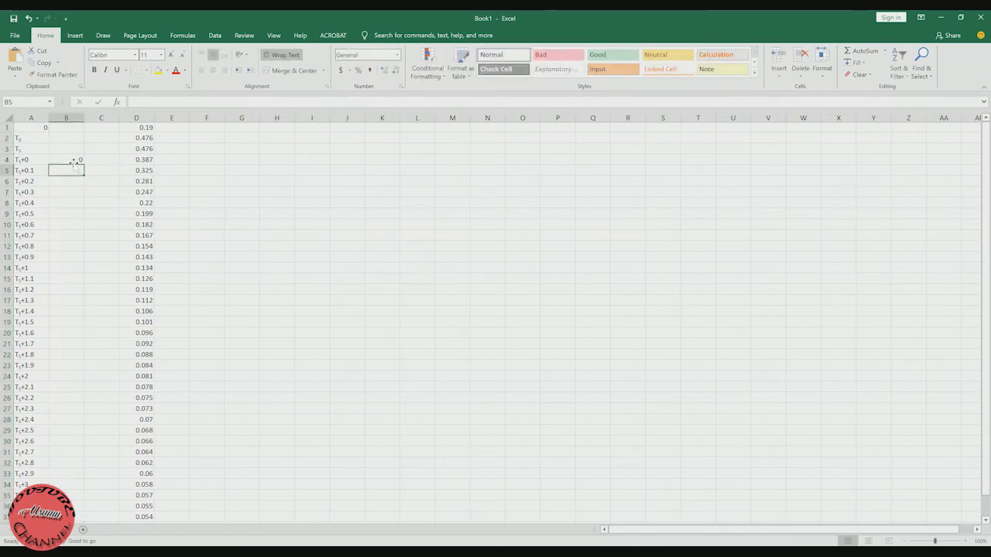
pyautogui.write('0.1')
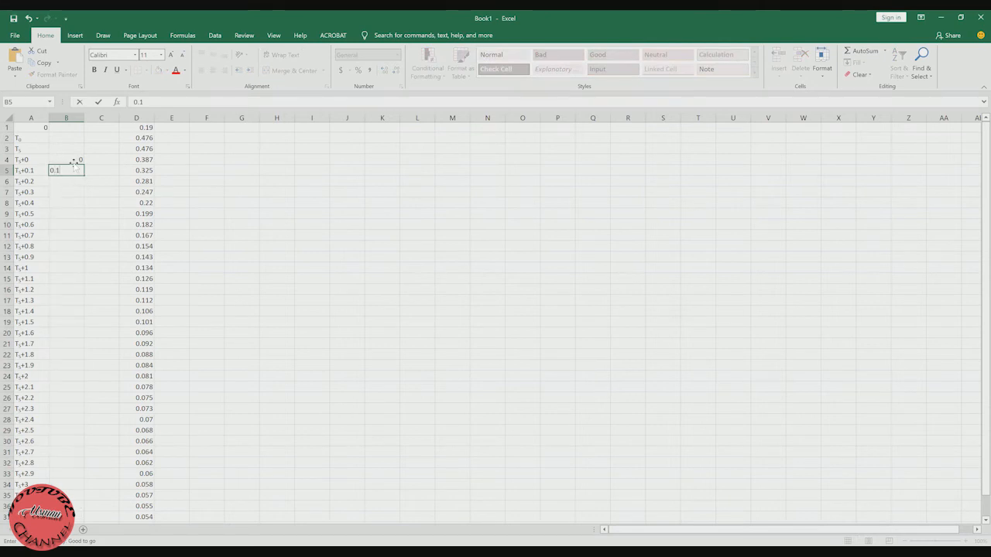
pyautogui.press('Return')
pyautogui.write('0.2')
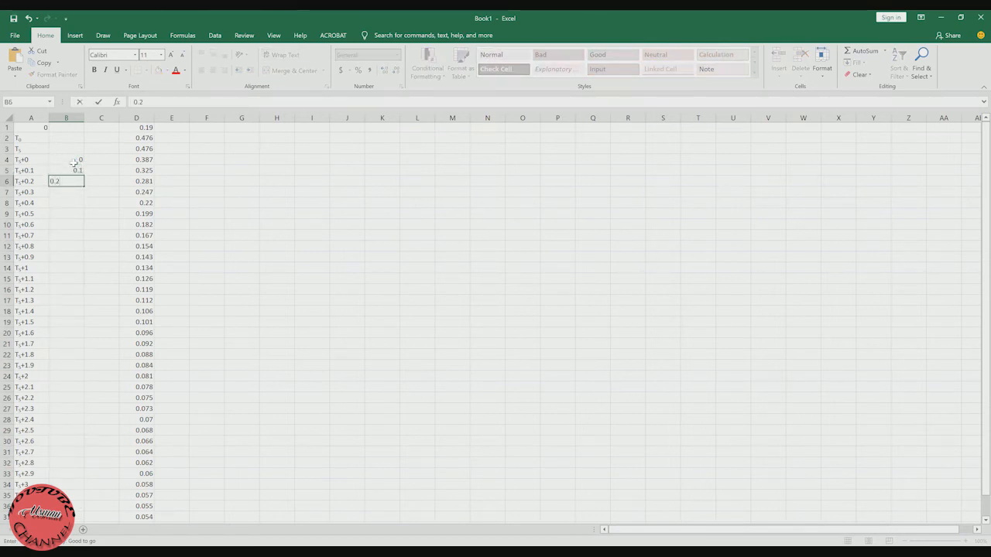
pyautogui.press('Return')
pyautogui.moveTo(70, 161); pyautogui.dragTo(59, 356)
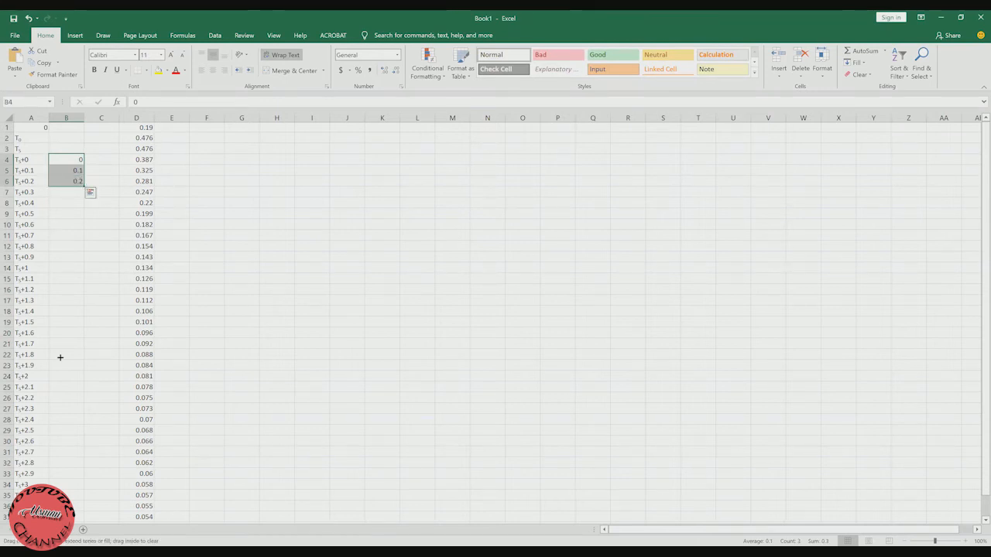
pyautogui.moveTo(60, 357); pyautogui.dragTo(67, 475)
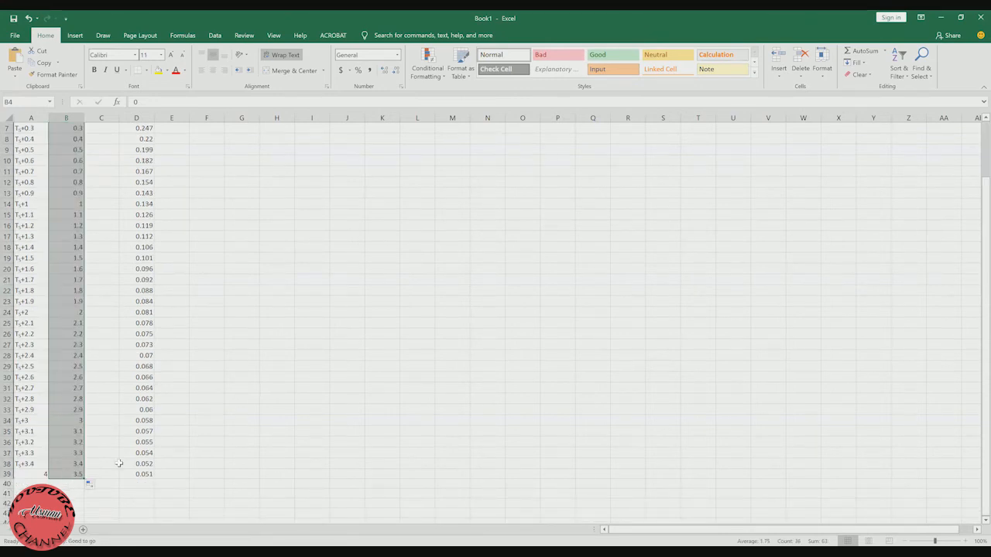
pyautogui.scroll(2, 118, 463)
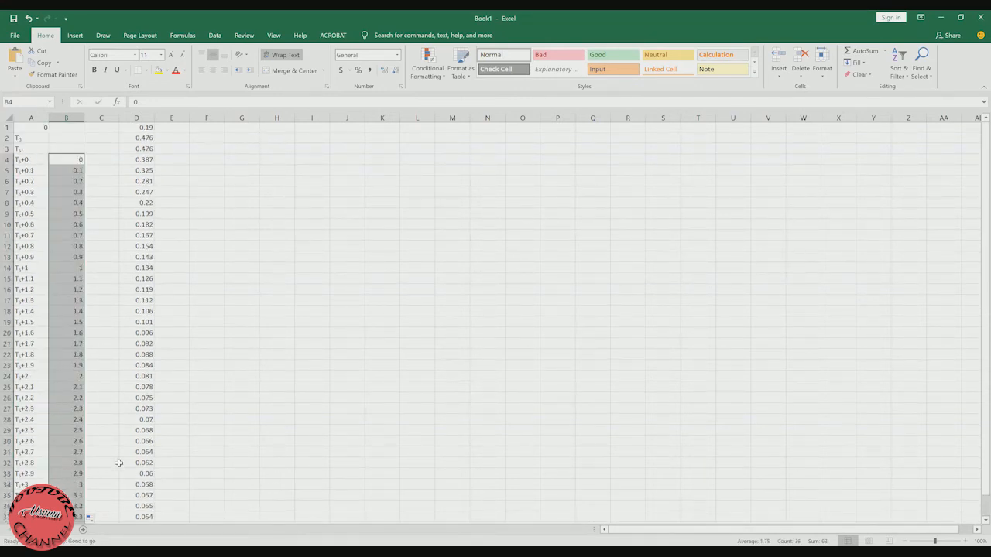
pyautogui.scroll(-2, 118, 463)
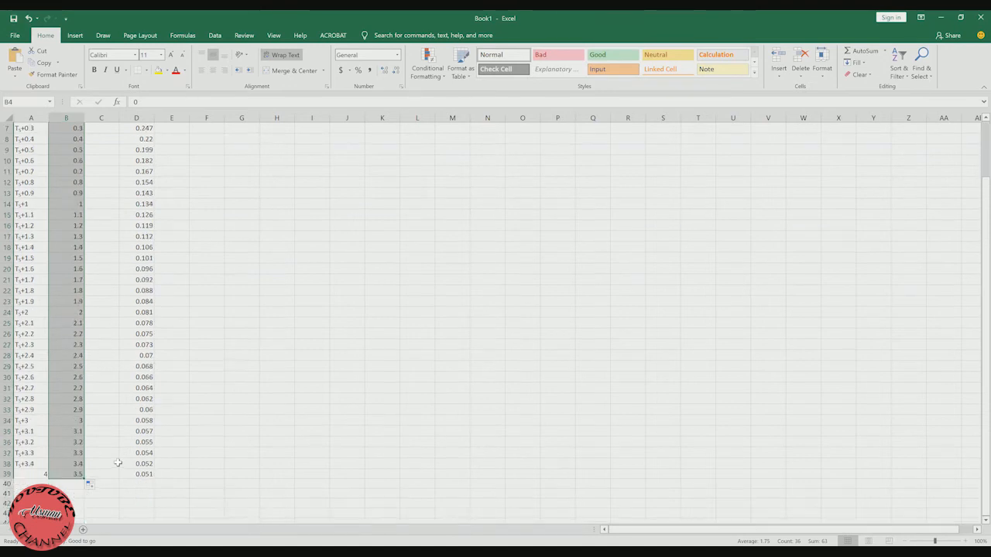
# Step: Replace the last series value in cell B39 with 4 to match its label in column A
pyautogui.click(76, 475)
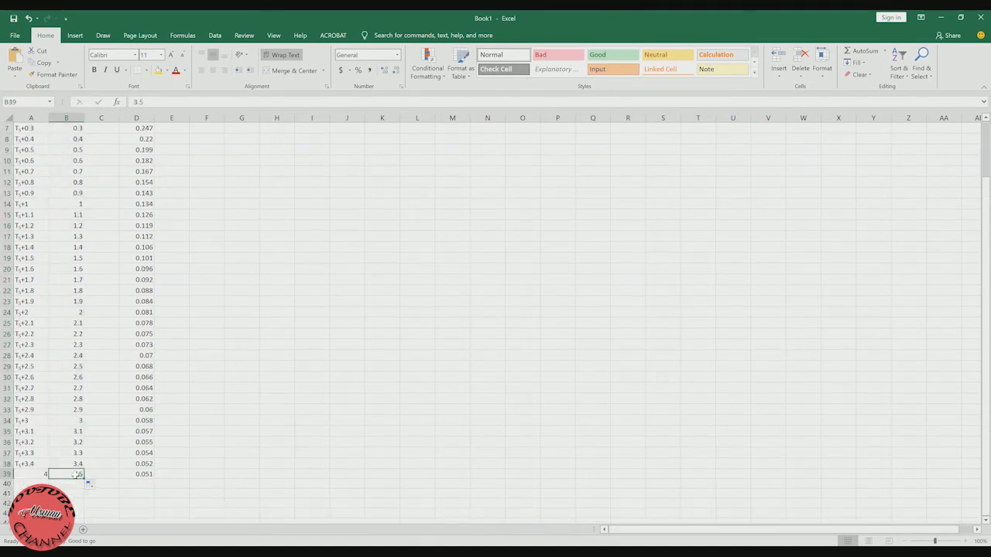
pyautogui.press('Return')
pyautogui.scroll(2, 220, 436)
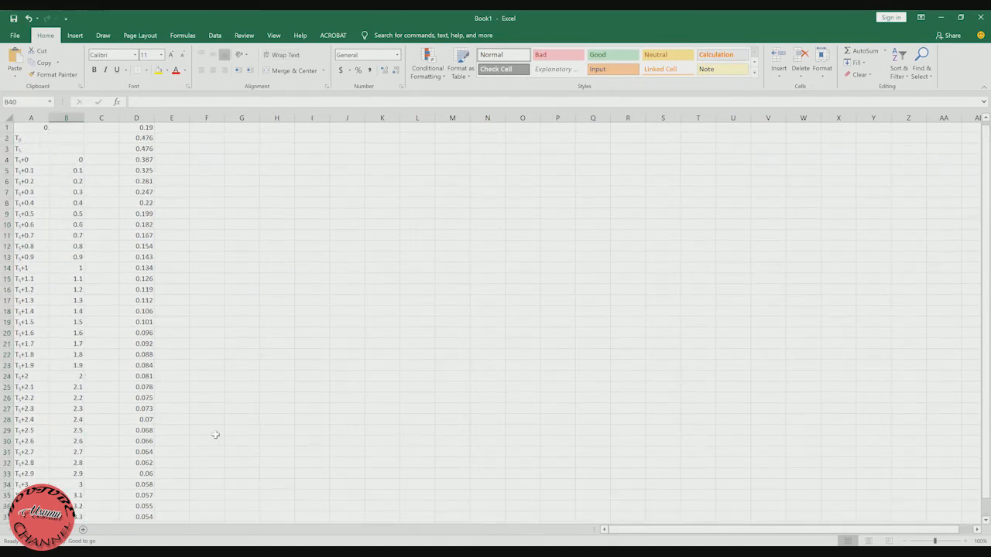
# Step: Look up T0 and TS on the spectral results page in Firefox, and enter 0.086 in B2 and 0.431 in B3 in Excel
pyautogui.click(101, 138)
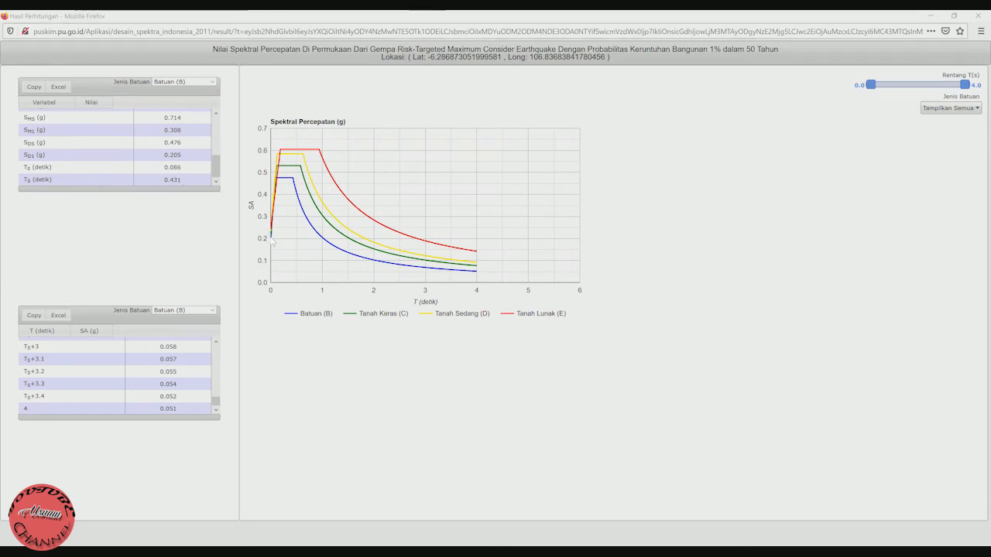
pyautogui.moveTo(280, 181)
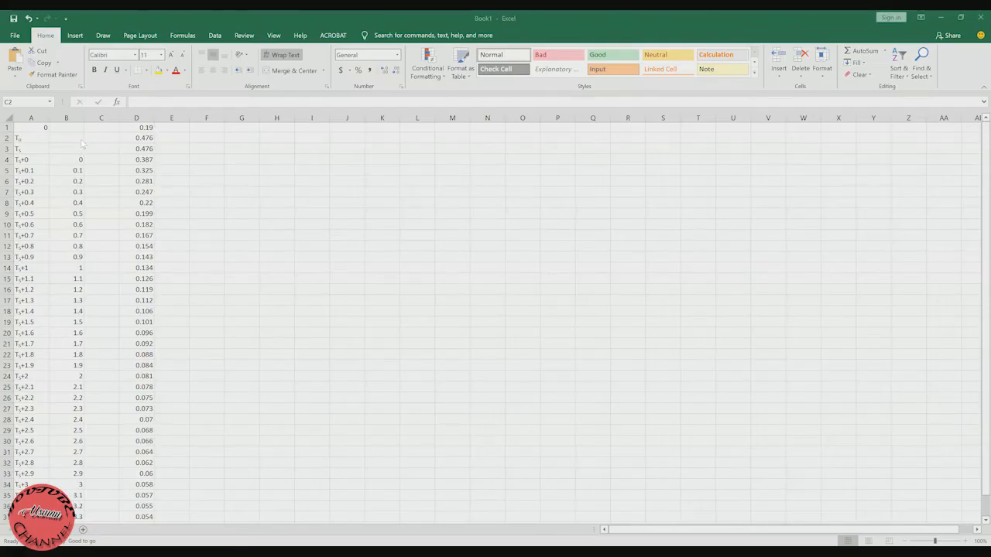
pyautogui.click(77, 138)
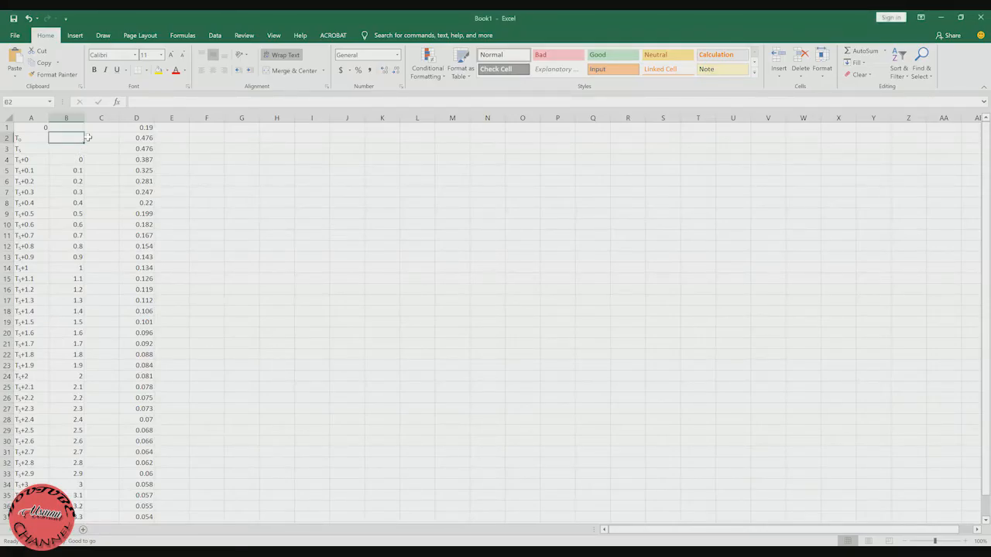
pyautogui.write('0.08')
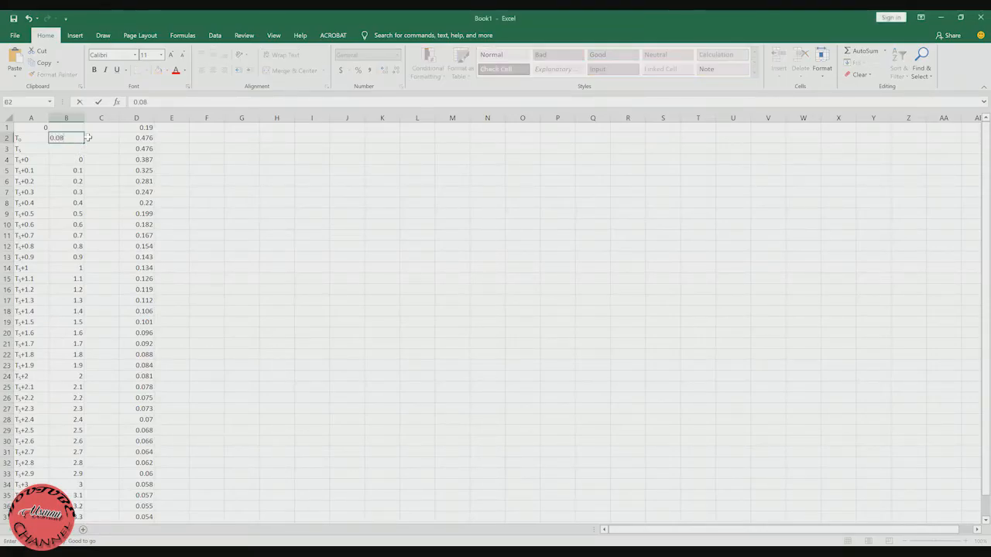
pyautogui.write('6')
pyautogui.press('Return')
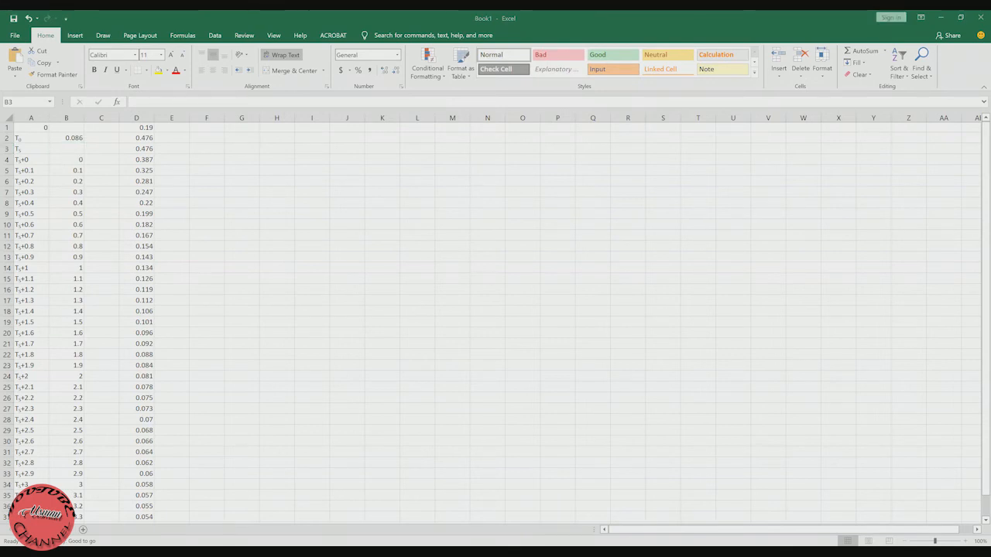
pyautogui.write('0.431')
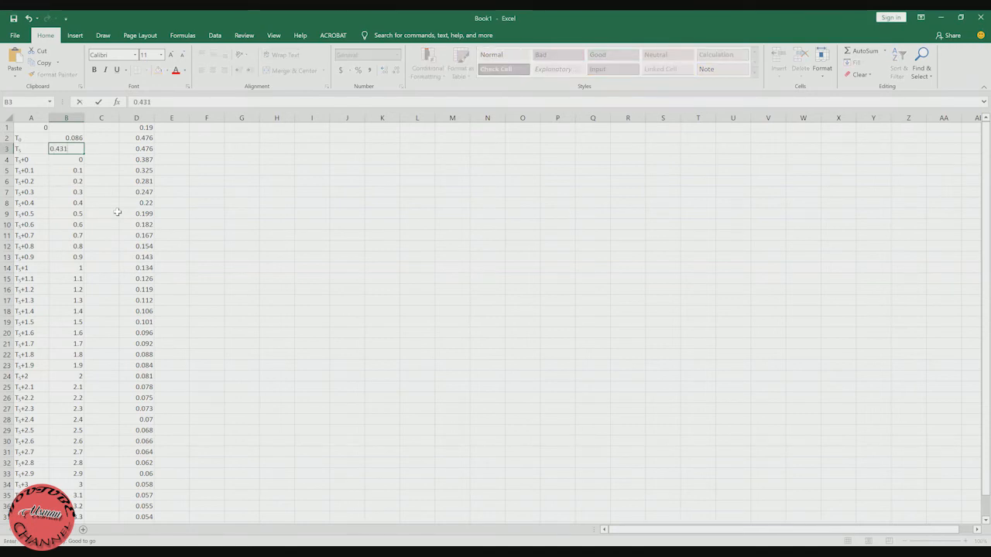
pyautogui.press('Return')
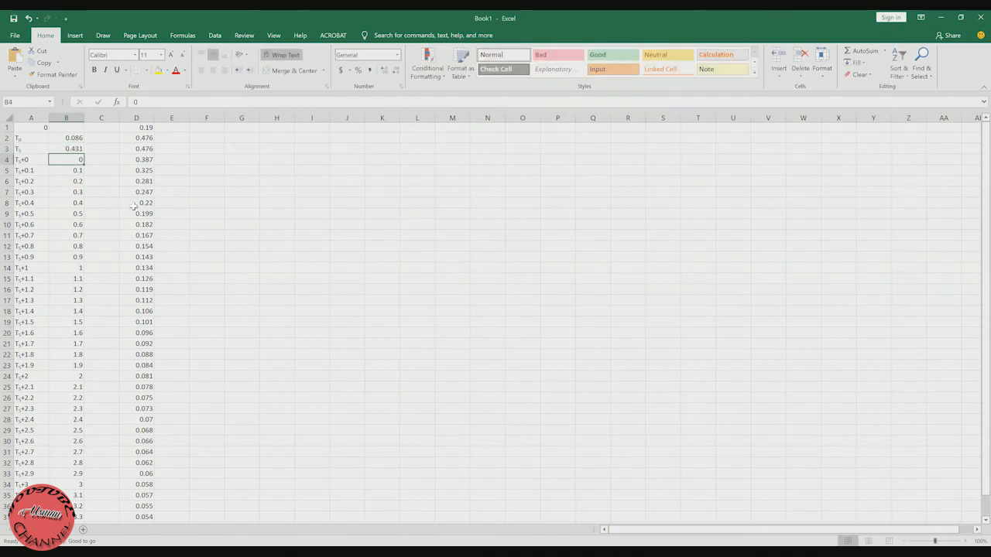
# Step: Link cells C2 and C3 to the T0 and TS values with the formulas =B2 and =B3
pyautogui.click(106, 138)
pyautogui.doubleClick(106, 139)
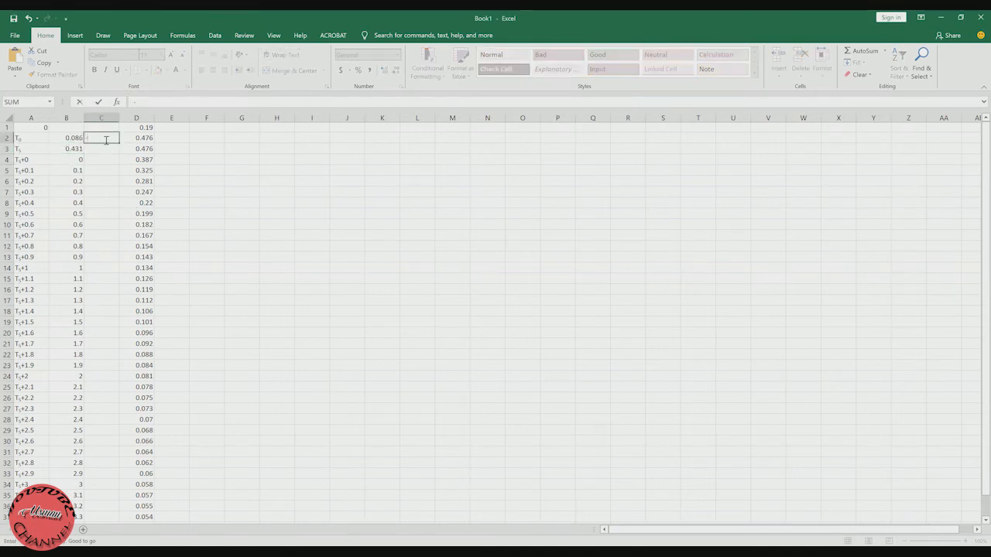
pyautogui.write('=')
pyautogui.press('Left')
pyautogui.press('Return')
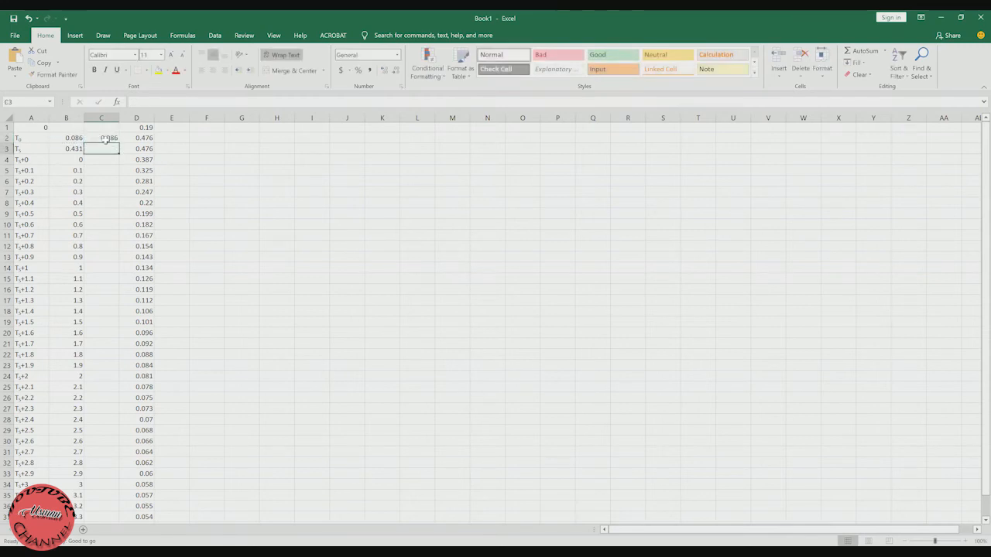
pyautogui.write('=')
pyautogui.press('Left')
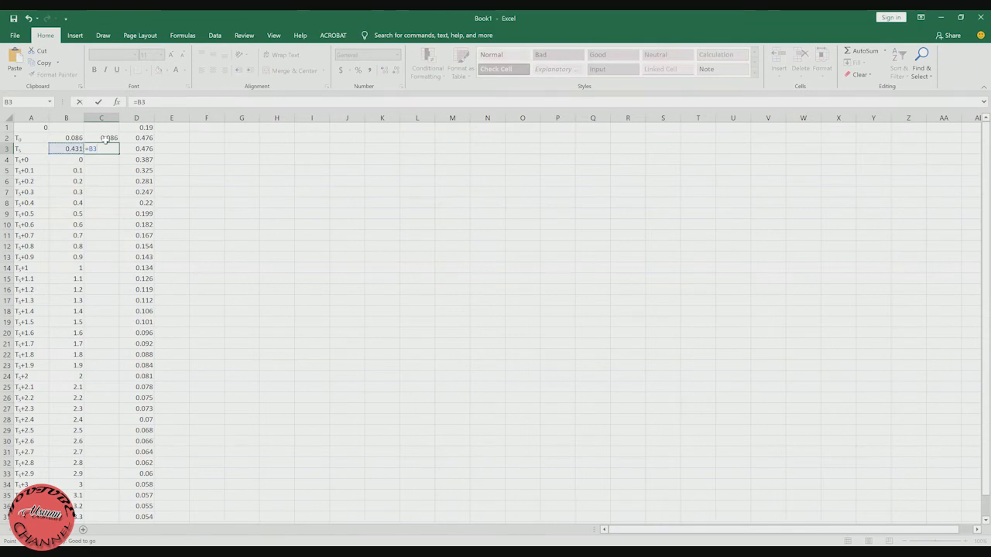
pyautogui.press('Return')
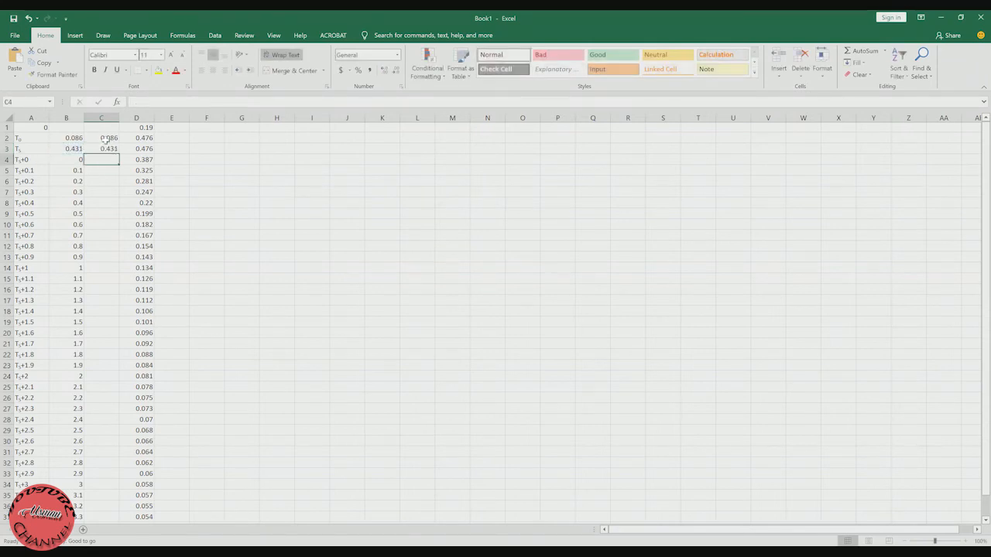
# Step: Enter the formula =$B$3+B4 in cell C4 to add the offset to the fixed TS value
pyautogui.write('=')
pyautogui.press('Left')
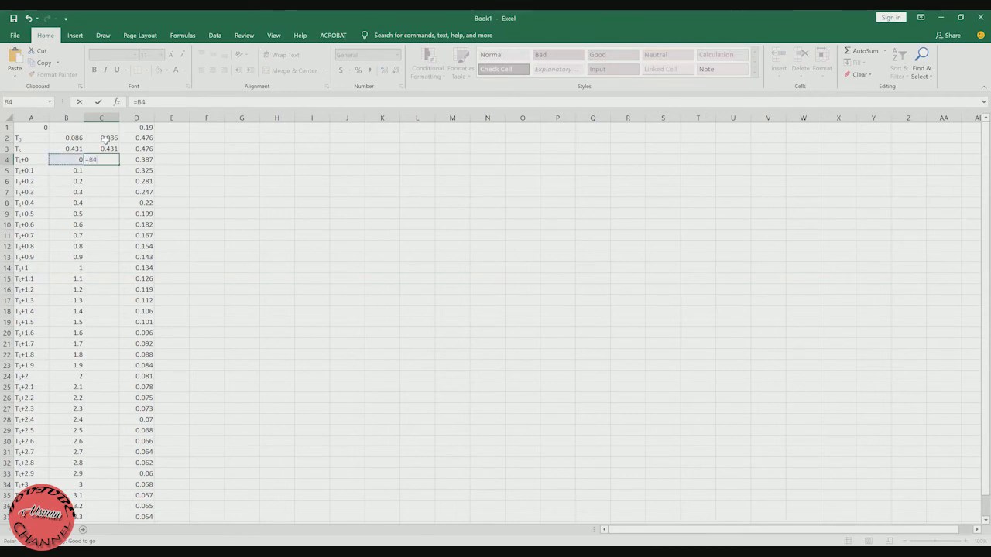
pyautogui.press('Up')
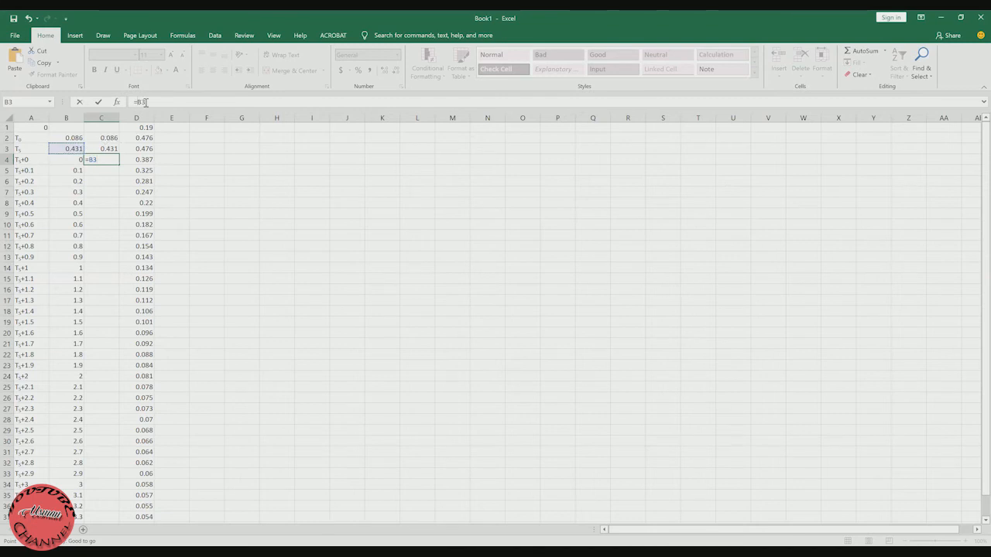
pyautogui.write('$B$')
pyautogui.click(146, 101)
pyautogui.write('$3+')
pyautogui.click(71, 159)
pyautogui.press('Return')
# Step: Copy the period formula from C4 down column C to row 39
pyautogui.click(106, 160)
pyautogui.moveTo(117, 167); pyautogui.dragTo(118, 178)
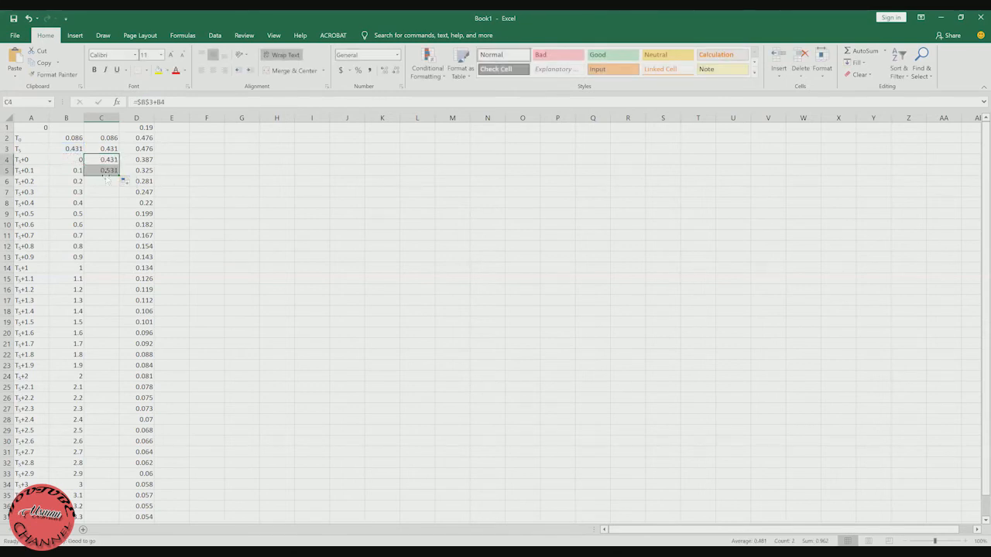
pyautogui.click(104, 170)
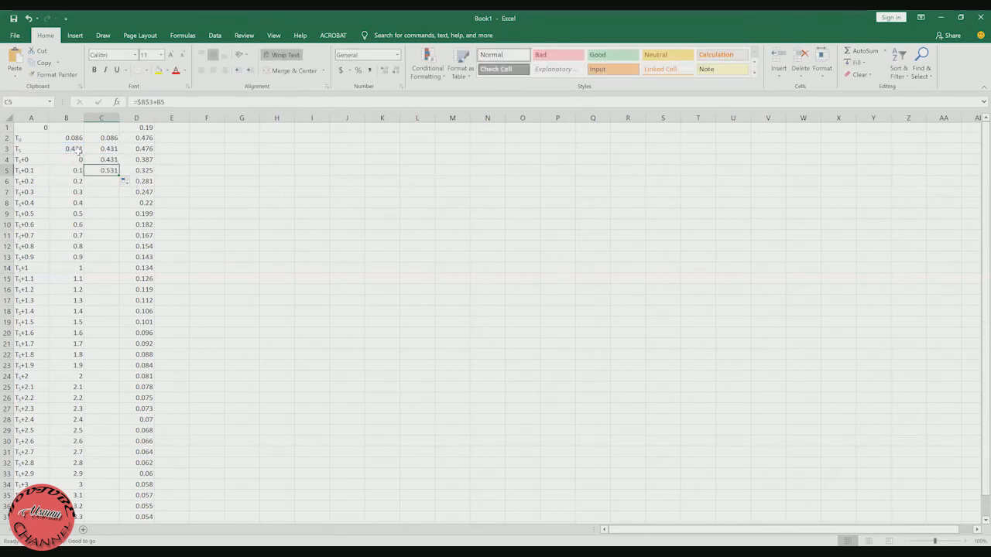
pyautogui.moveTo(119, 176); pyautogui.dragTo(119, 514)
pyautogui.click(217, 329)
pyautogui.scroll(1, 111, 153)
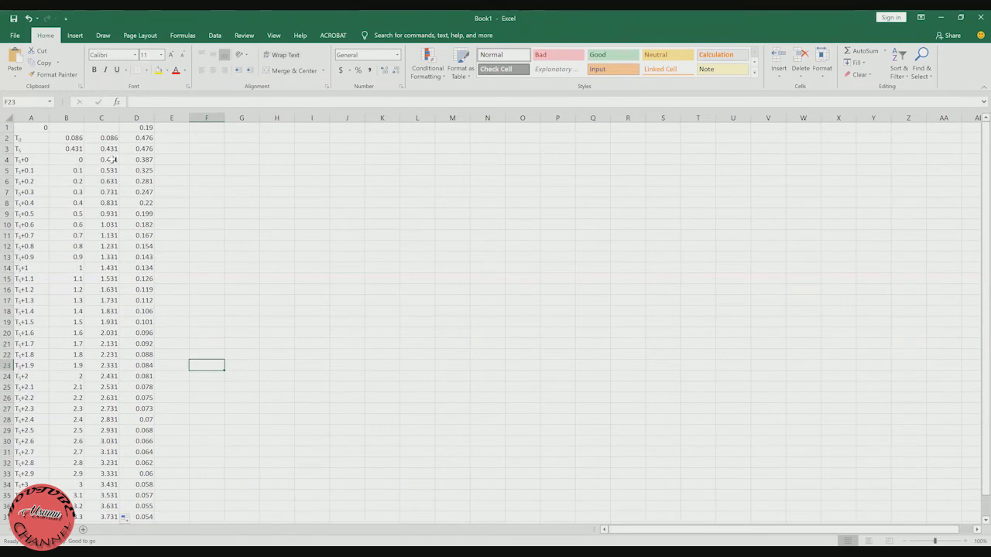
# Step: Enter 0 in cell C1 as the starting period
pyautogui.click(122, 129)
pyautogui.click(112, 128)
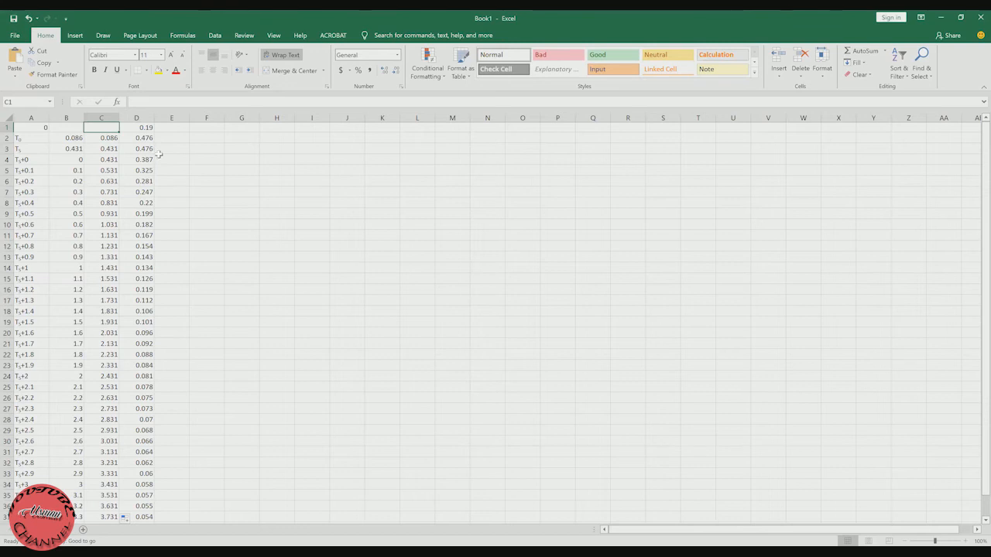
pyautogui.write('0')
pyautogui.press('Return')
pyautogui.click(194, 157)
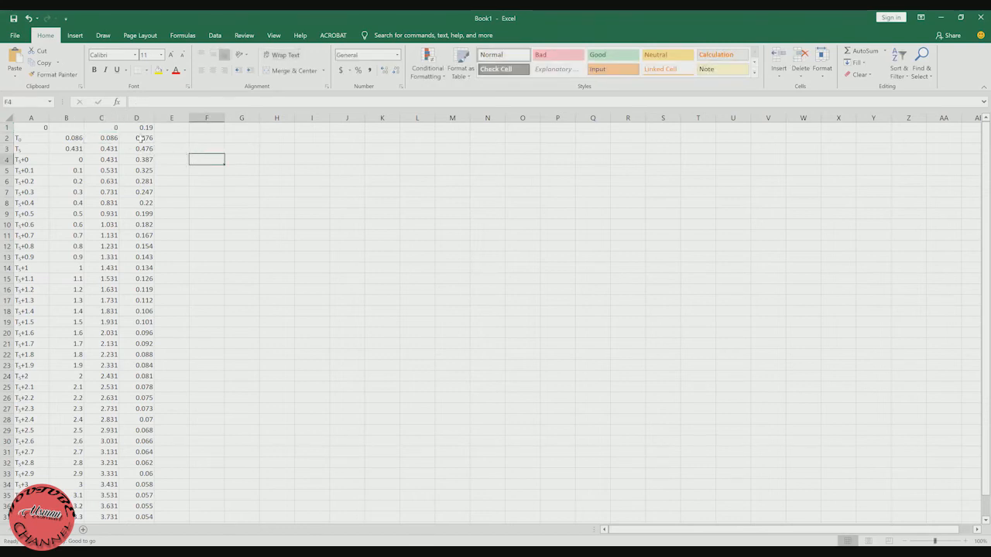
pyautogui.moveTo(104, 127); pyautogui.dragTo(133, 520)
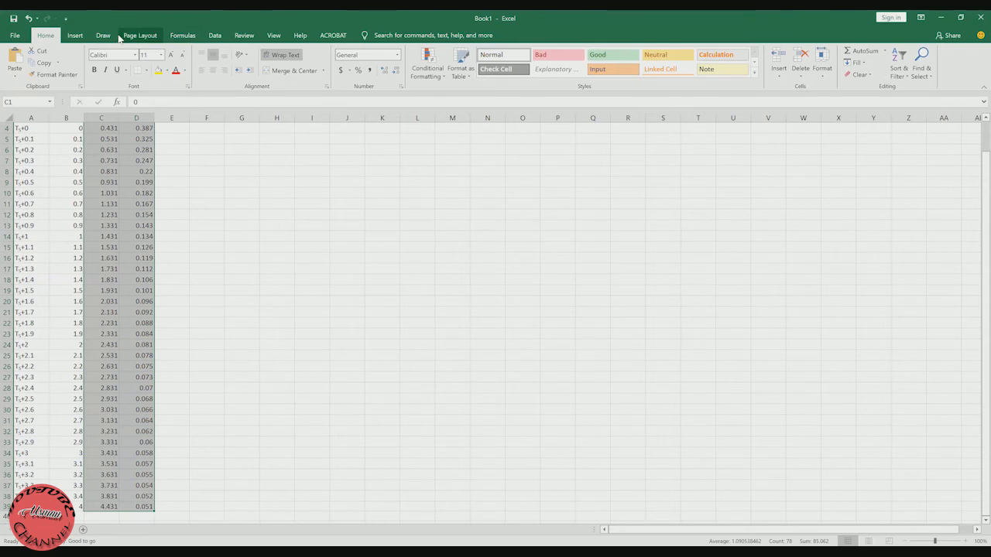
pyautogui.click(76, 35)
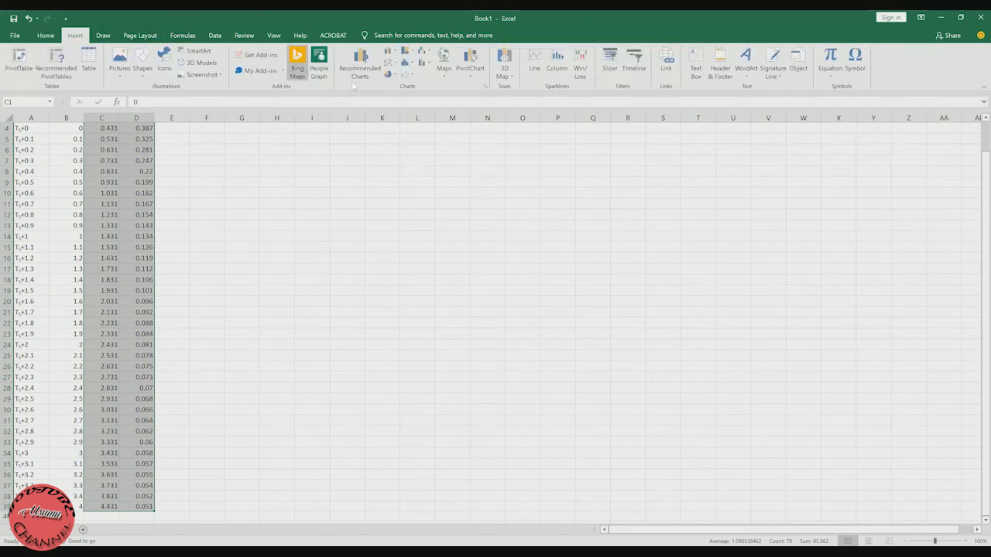
pyautogui.click(391, 65)
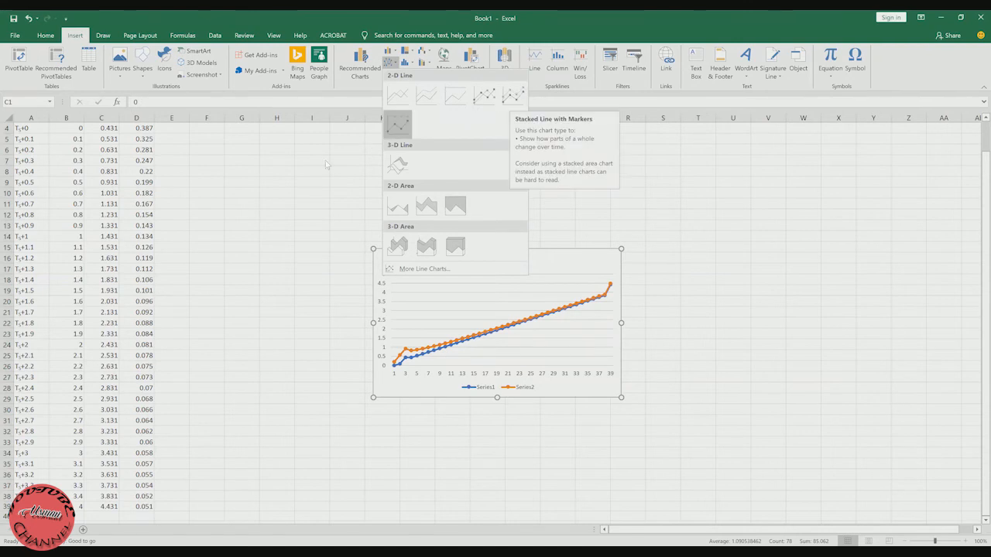
pyautogui.click(182, 234)
pyautogui.scroll(1, 186, 232)
pyautogui.click(185, 227)
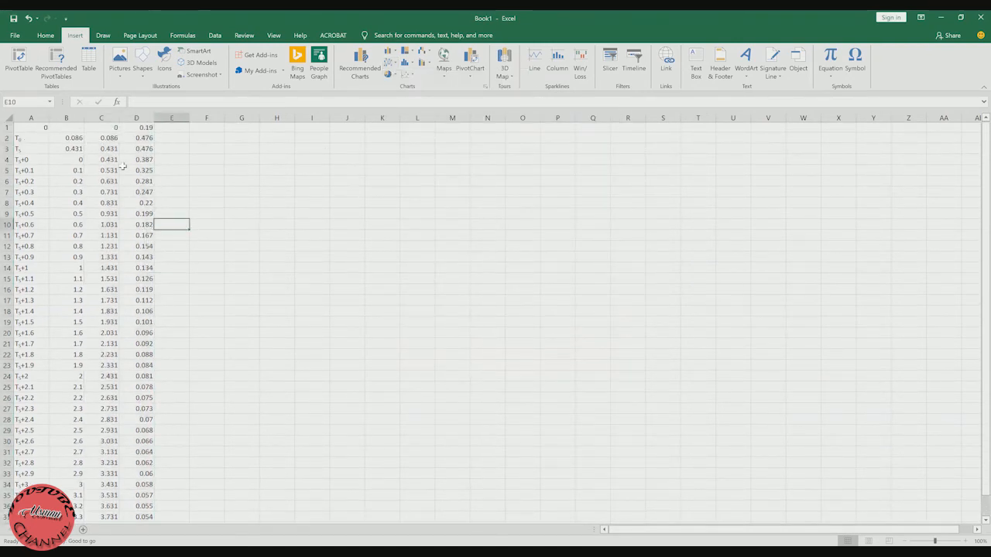
# Step: Copy the period and acceleration values in D1:E39 and transfer them to the RS batuan text file in Notepad
pyautogui.click(137, 117)
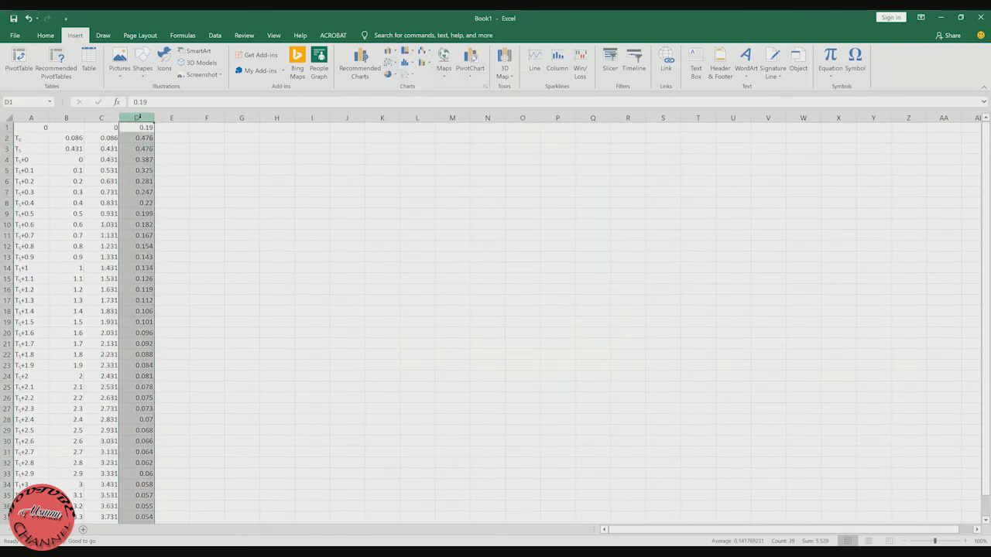
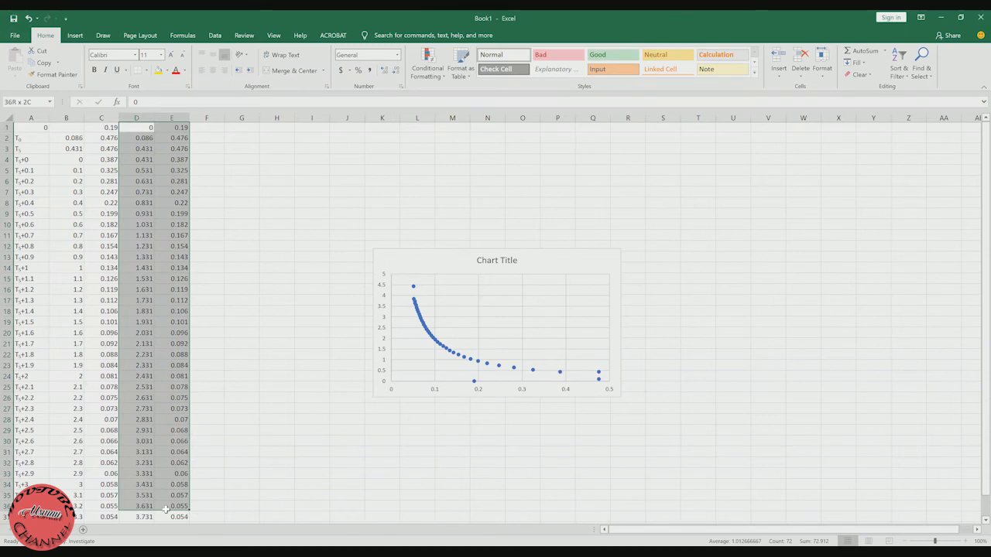
pyautogui.moveTo(166, 509); pyautogui.dragTo(172, 517)
pyautogui.hotkey('ctrl', 'c')
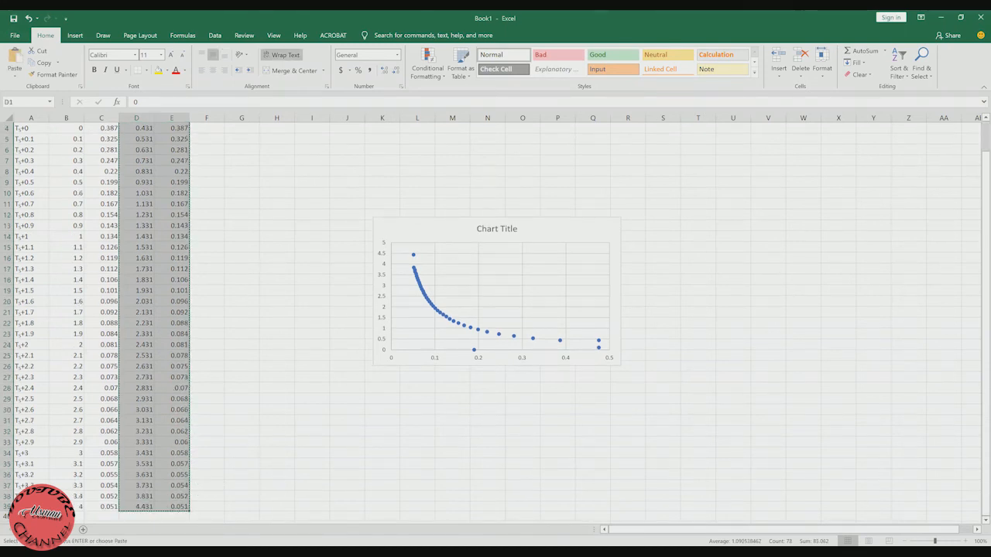
pyautogui.hotkey('alt', 'Tab')
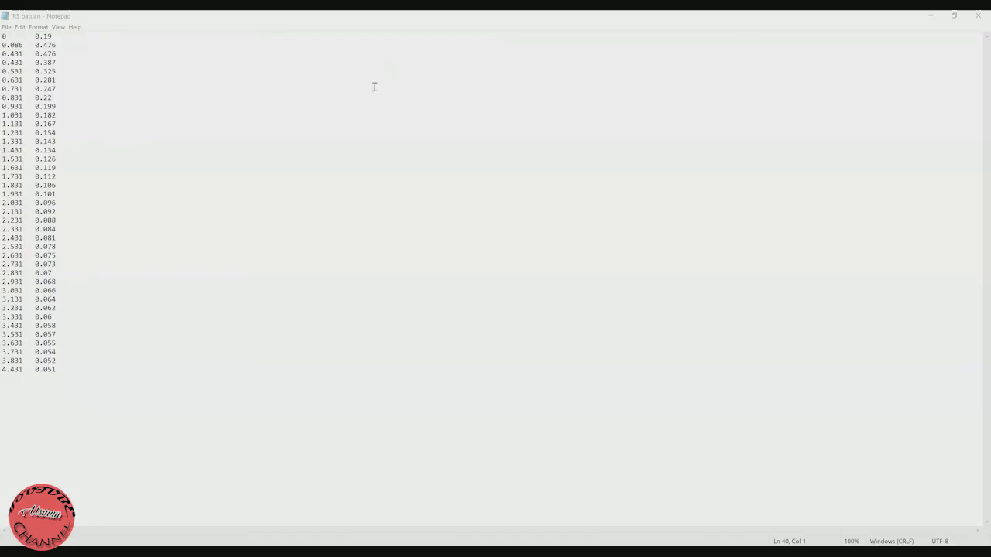
pyautogui.click(72, 54)
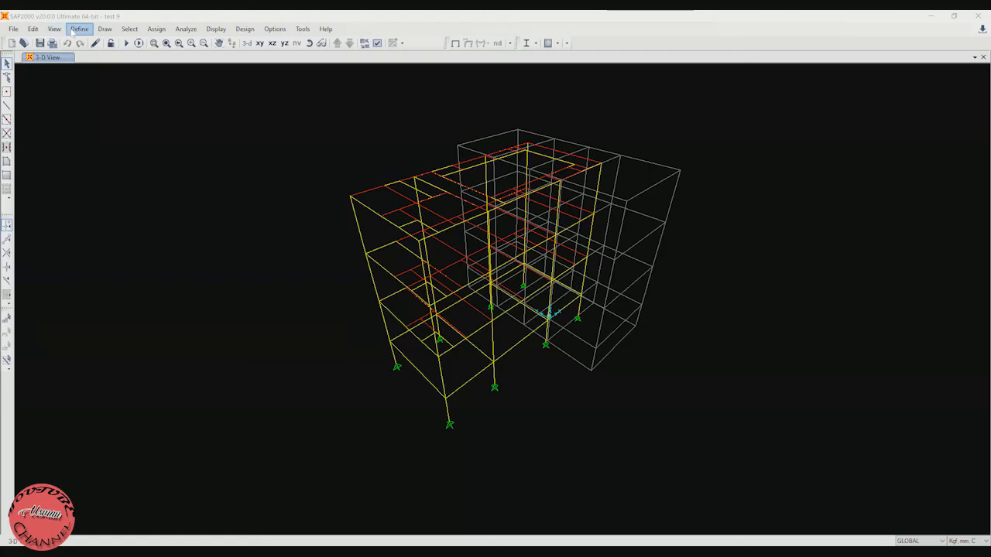
# Step: Switch to SAP2000 and open the response spectrum function definitions
pyautogui.click(78, 29)
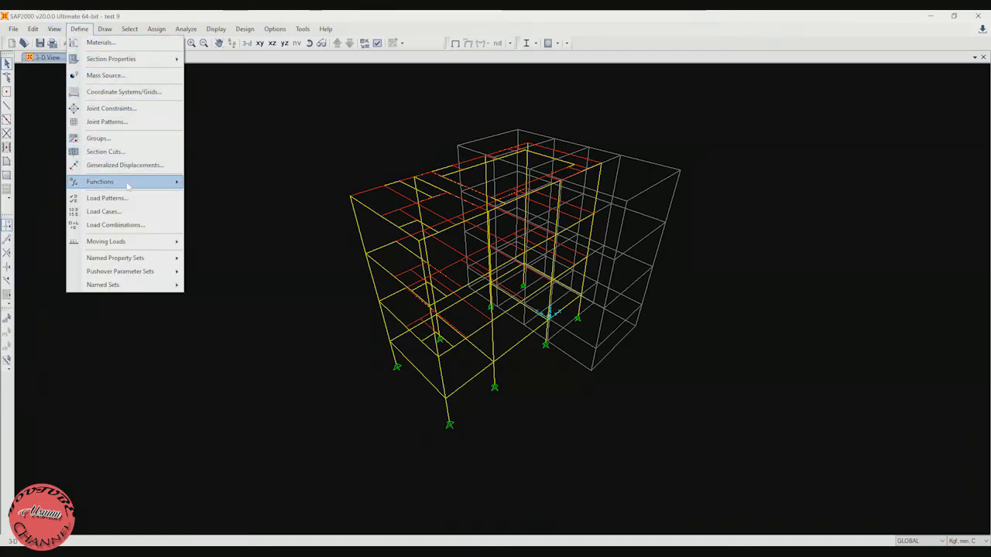
pyautogui.moveTo(147, 183)
pyautogui.click(225, 183)
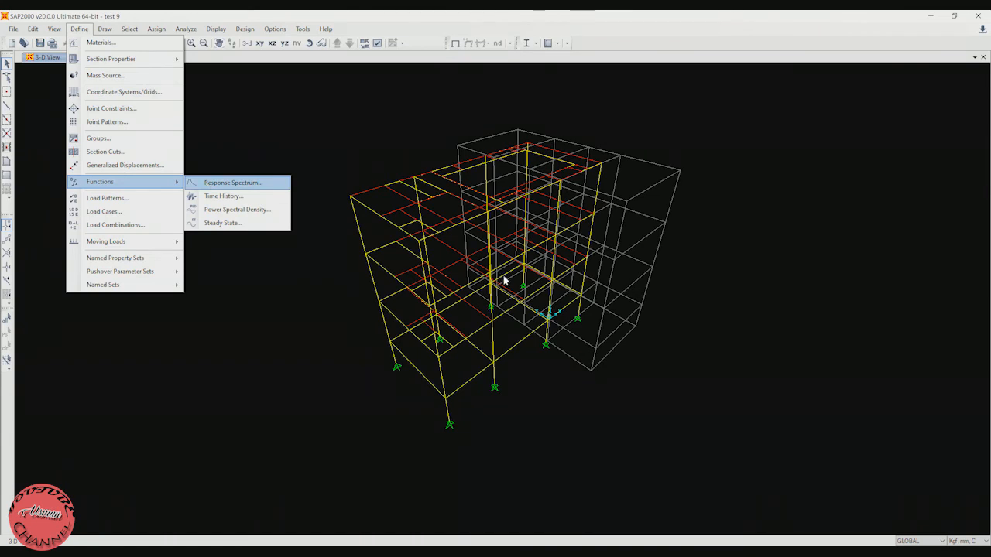
pyautogui.click(549, 254)
pyautogui.moveTo(584, 336); pyautogui.dragTo(579, 434)
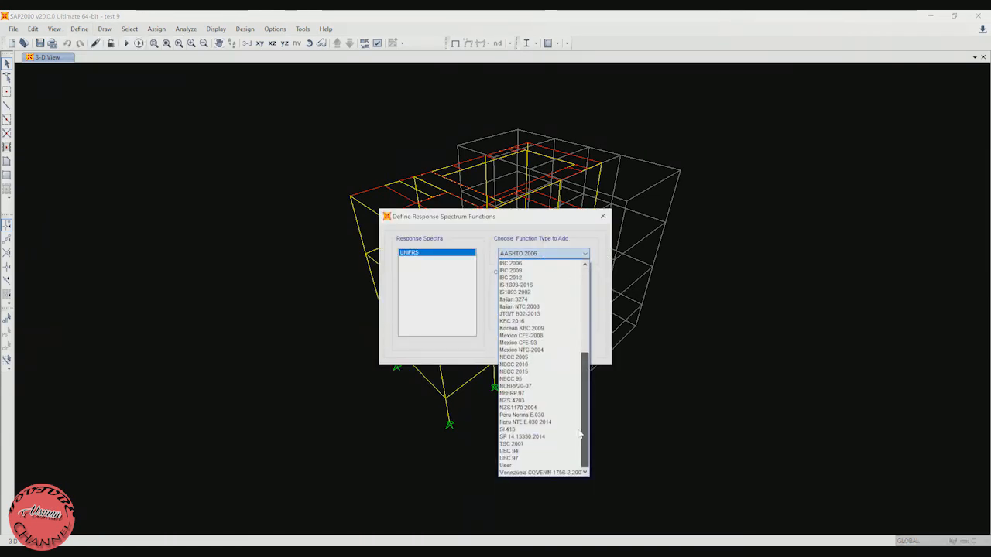
pyautogui.click(547, 466)
pyautogui.click(557, 284)
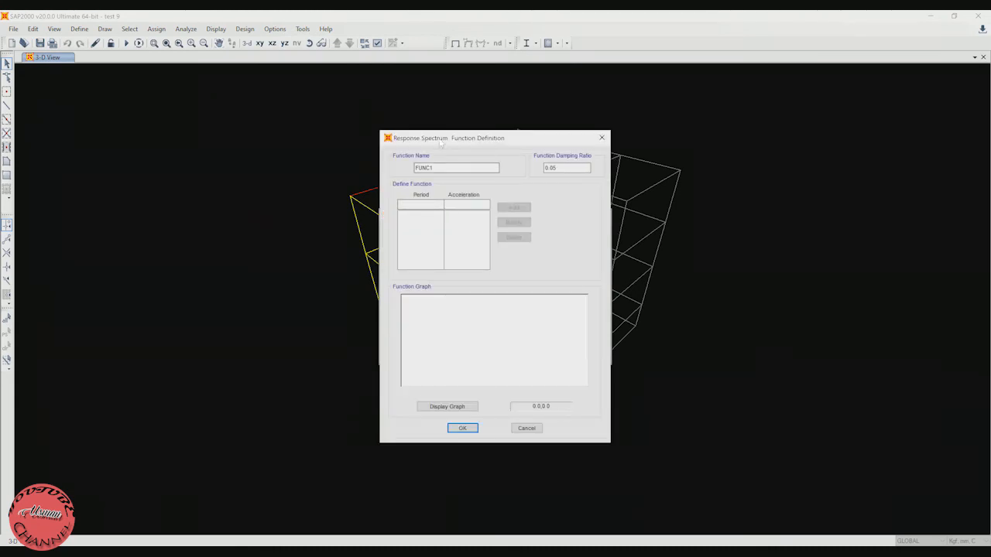
pyautogui.moveTo(442, 142); pyautogui.dragTo(248, 142)
pyautogui.doubleClick(253, 166)
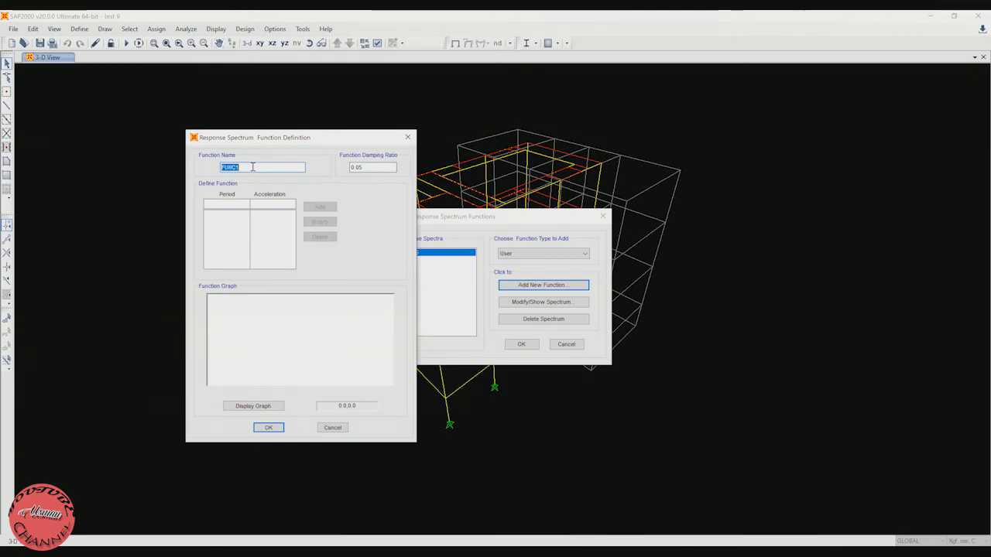
pyautogui.write('RS Batuan')
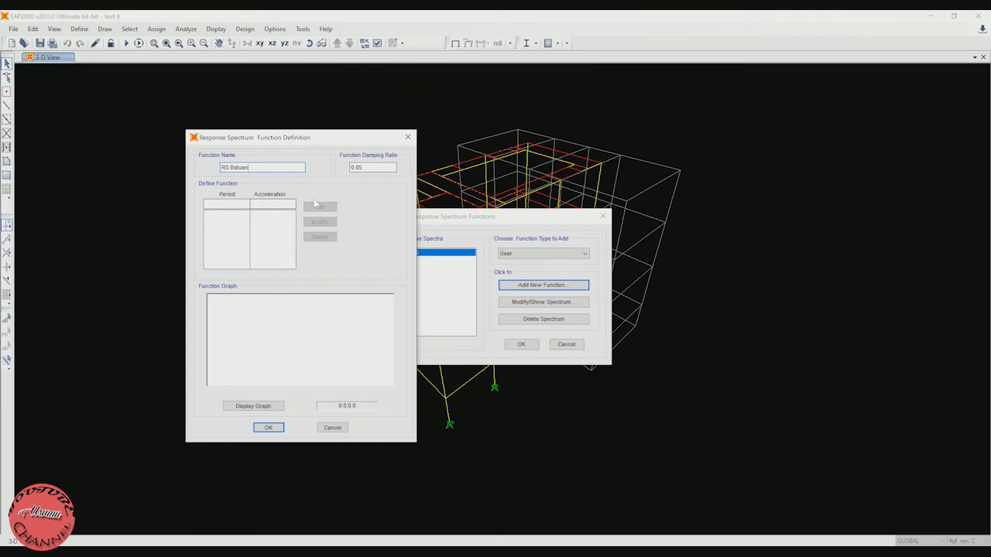
pyautogui.press('Escape')
# Step: Start a new response spectrum function of the From File type
pyautogui.click(546, 254)
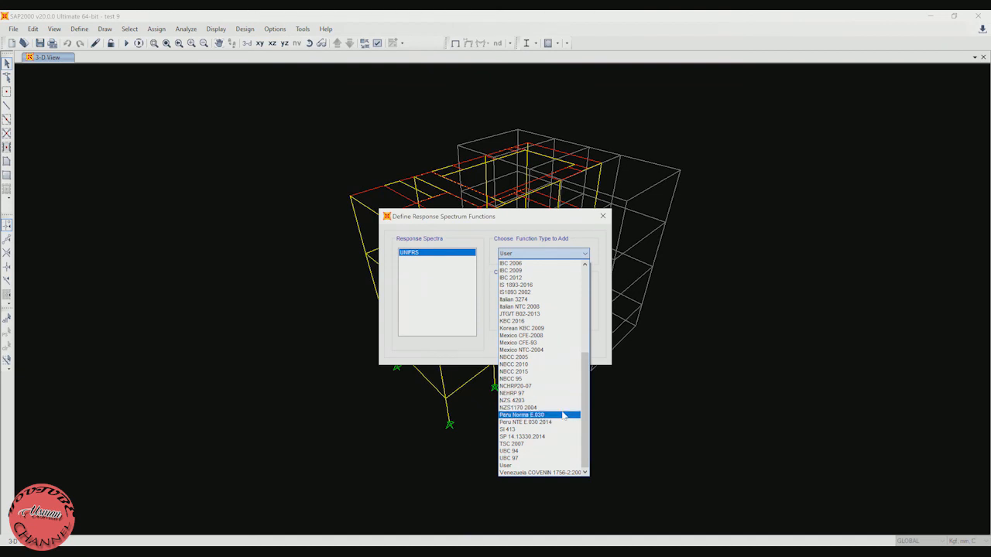
pyautogui.scroll(3, 546, 371)
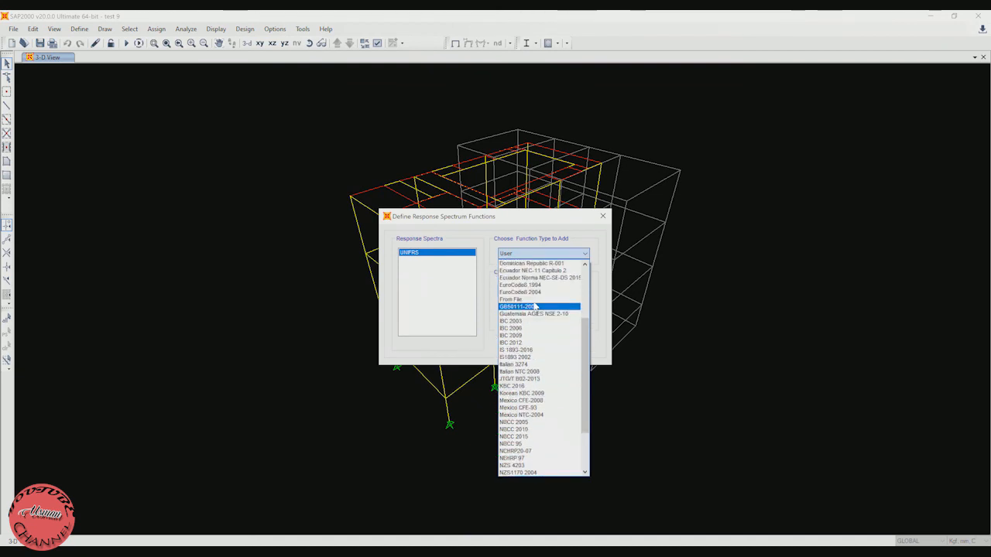
pyautogui.click(542, 300)
pyautogui.click(544, 286)
# Step: Browse to the model sap2000 folder under D:, 7. OTHER JOB, belajar teknik sipil gratis, and load the RS batuan file
pyautogui.click(461, 195)
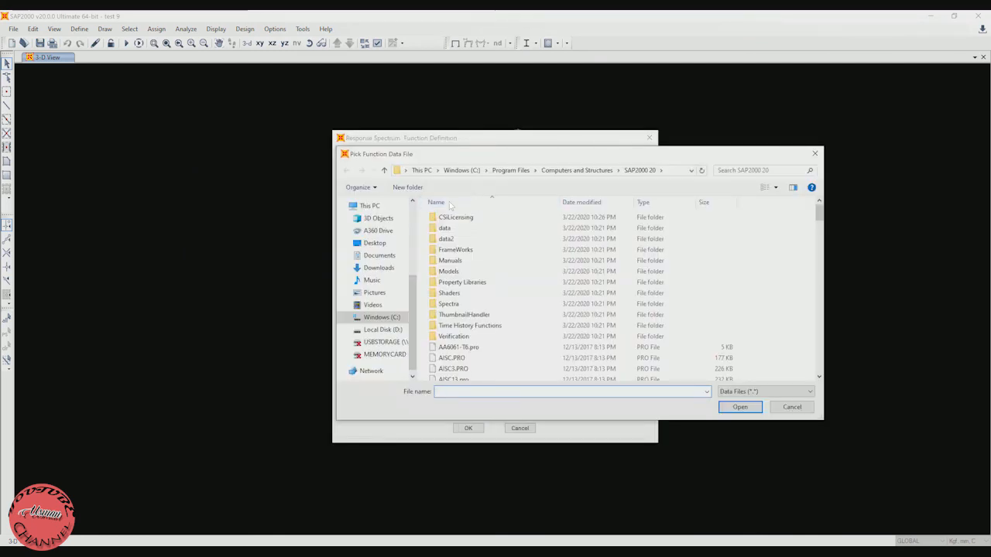
pyautogui.click(385, 331)
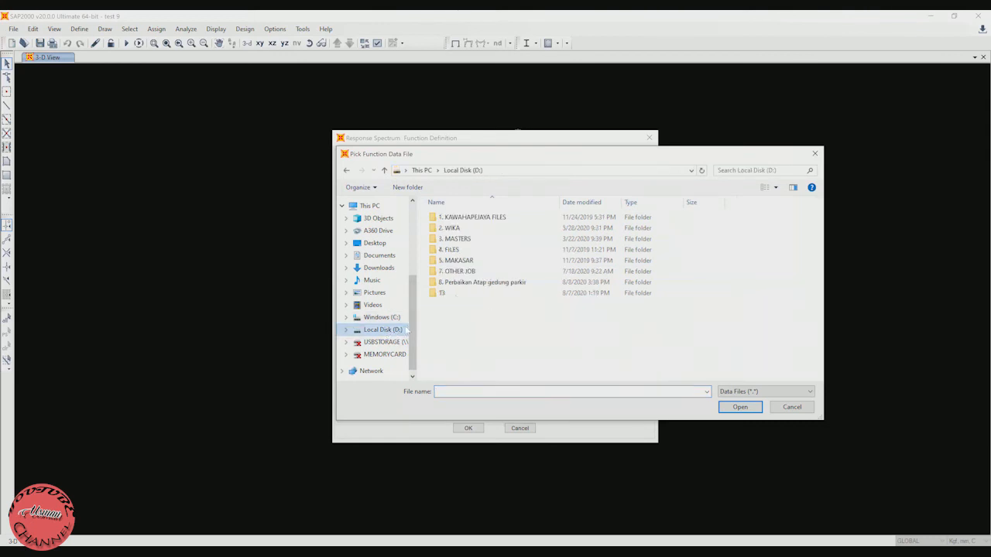
pyautogui.click(468, 264)
pyautogui.doubleClick(464, 261)
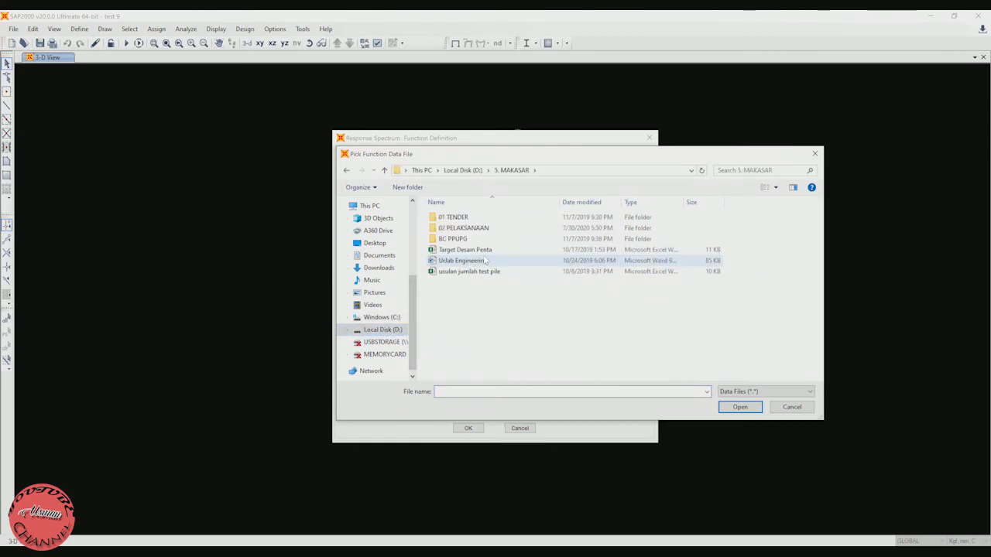
pyautogui.click(465, 171)
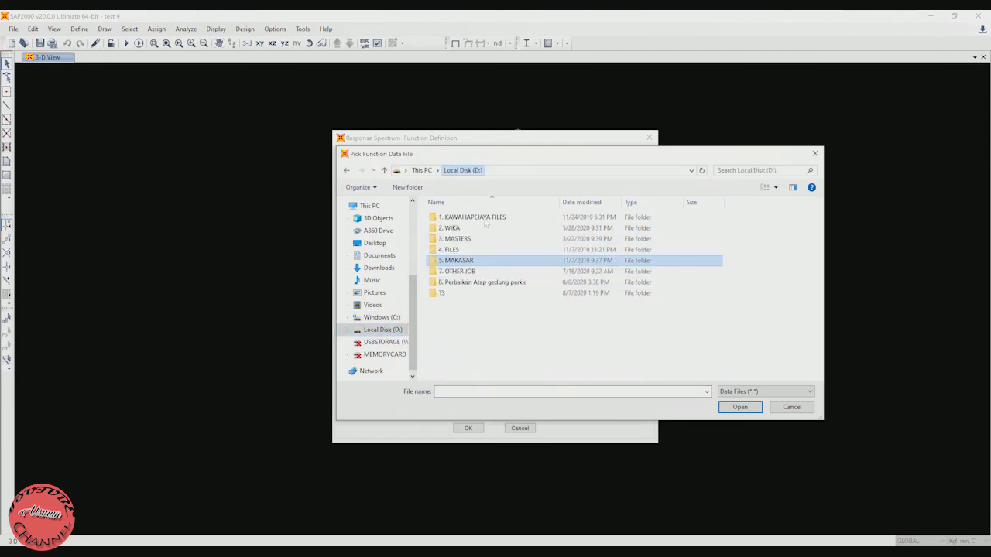
pyautogui.doubleClick(496, 270)
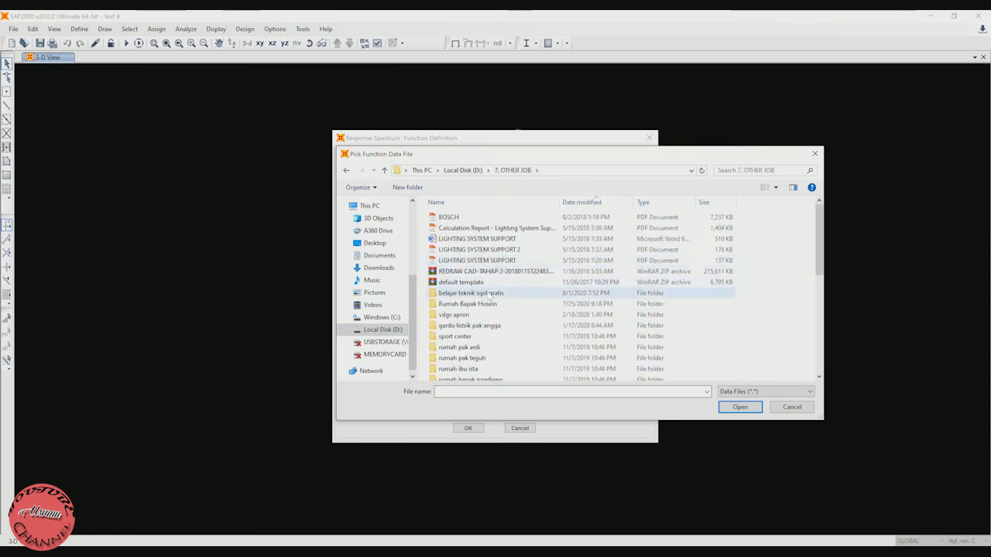
pyautogui.doubleClick(471, 292)
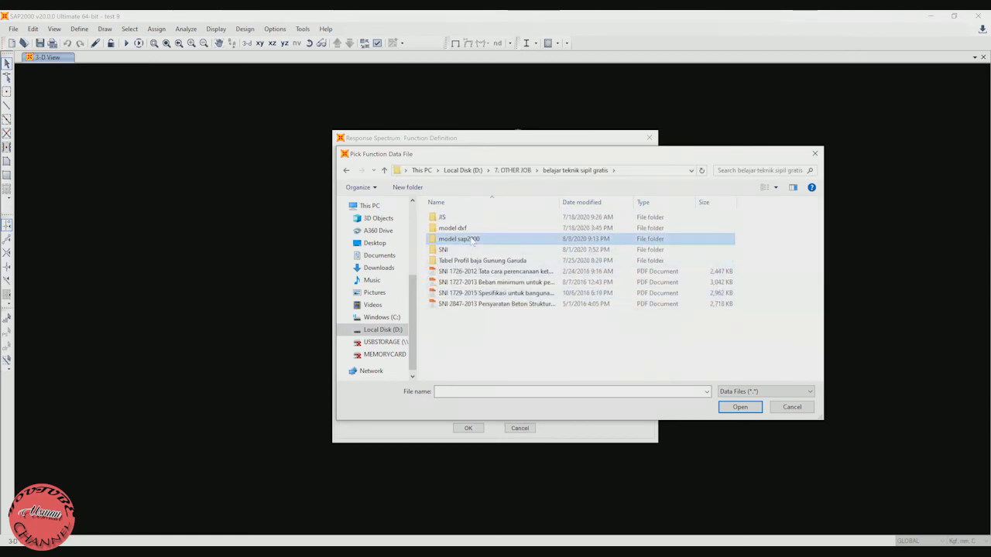
pyautogui.doubleClick(465, 239)
pyautogui.click(456, 228)
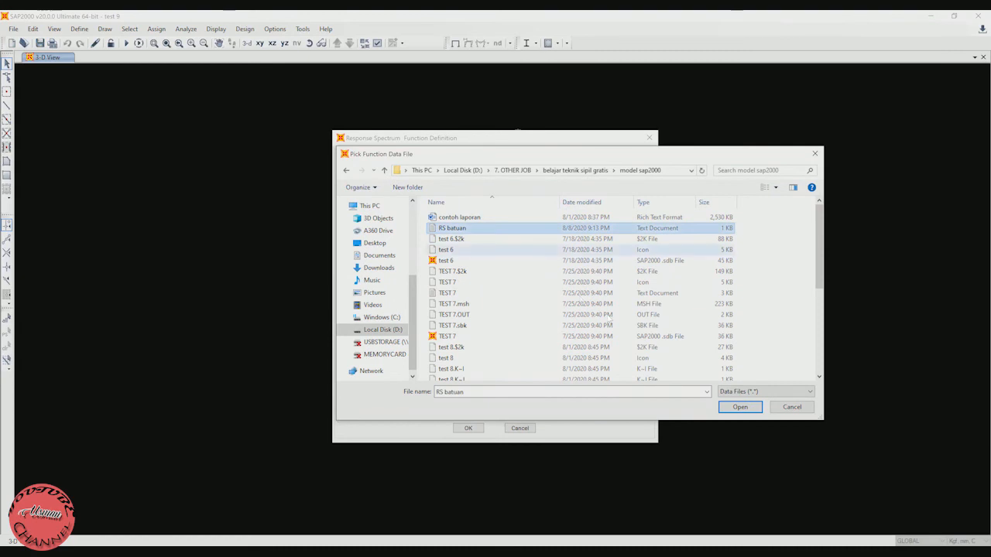
pyautogui.click(740, 407)
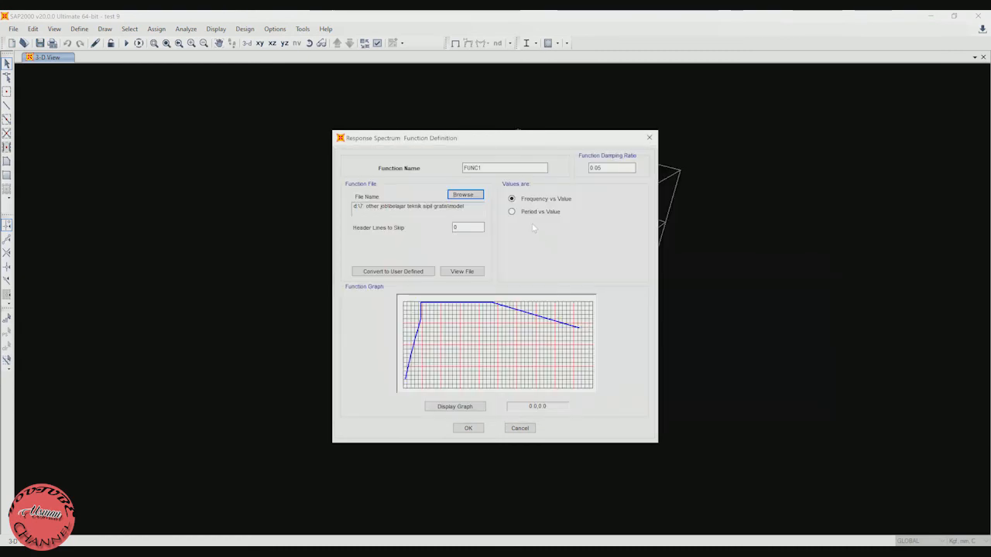
# Step: Set the file's values to Period vs Value and try to convert the function to user defined
pyautogui.click(512, 211)
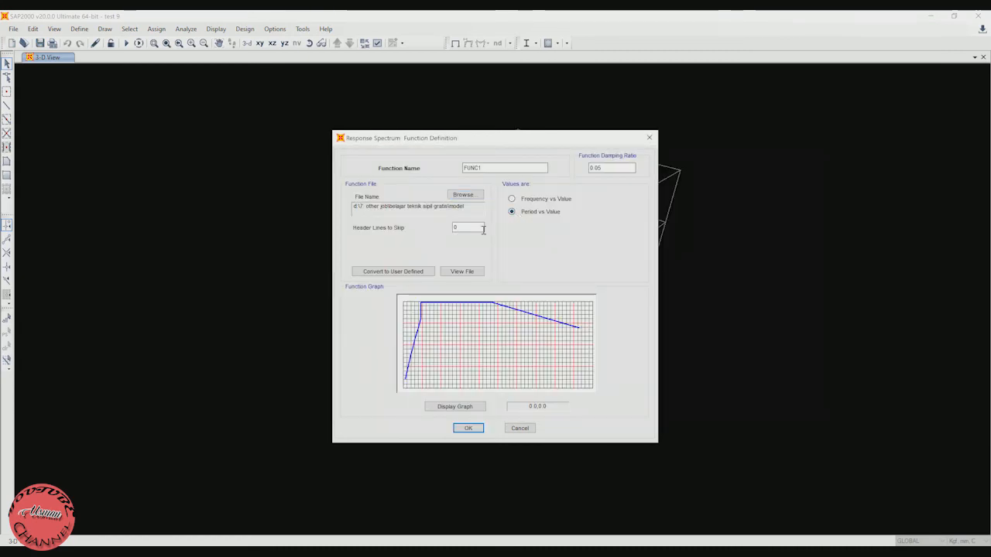
pyautogui.click(459, 272)
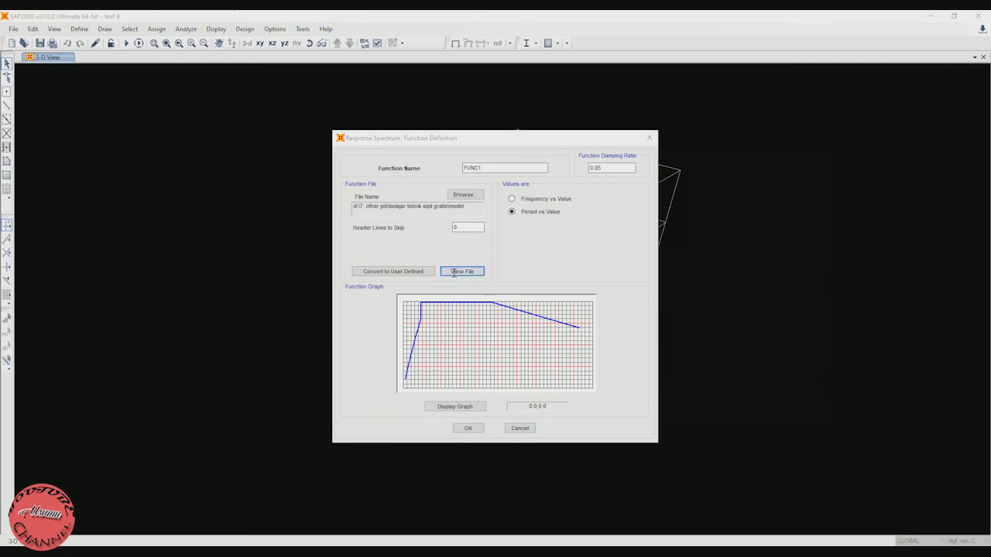
pyautogui.click(414, 272)
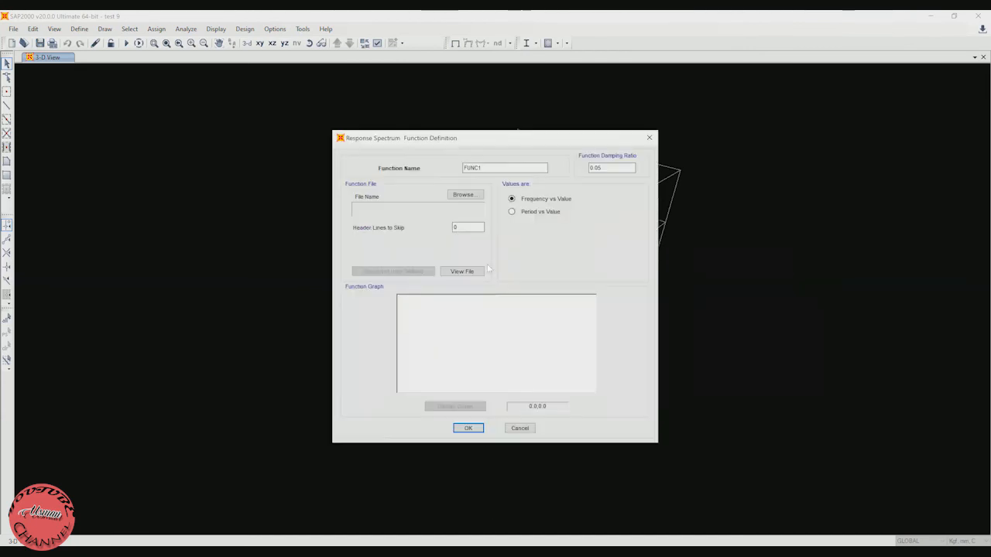
# Step: Set the new function's values to Period vs Value, load the RS batuan file as its data and accept the definition
pyautogui.click(528, 213)
pyautogui.click(469, 194)
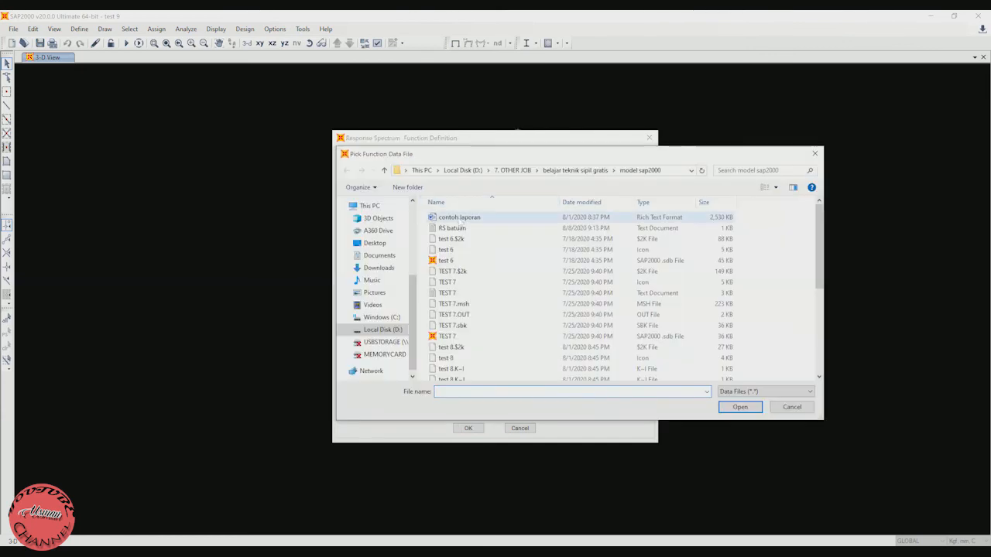
pyautogui.click(453, 228)
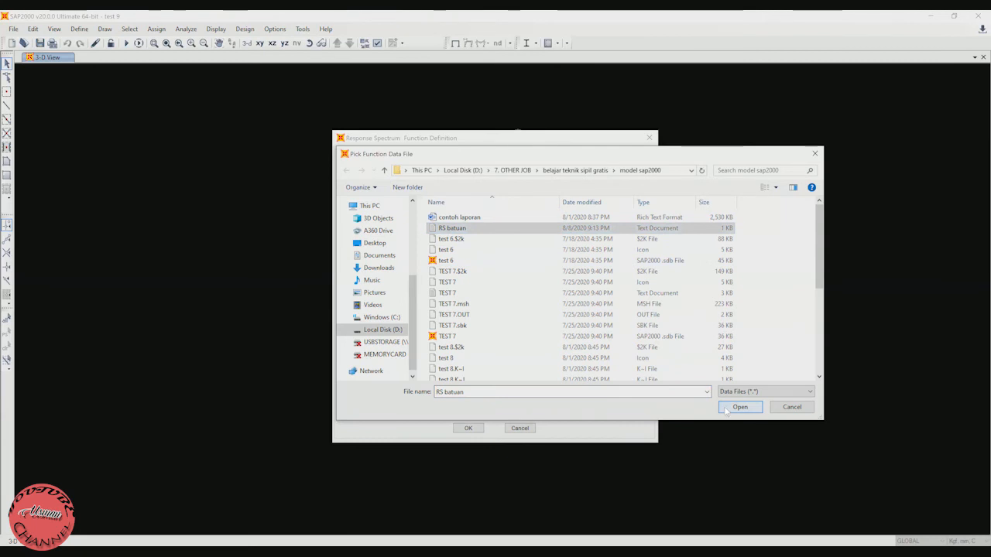
pyautogui.click(726, 410)
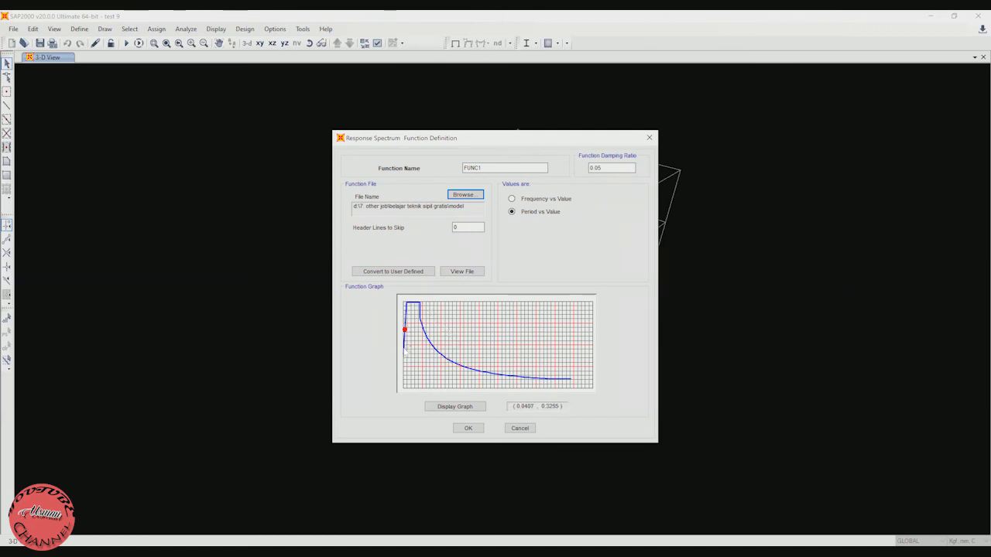
pyautogui.click(468, 429)
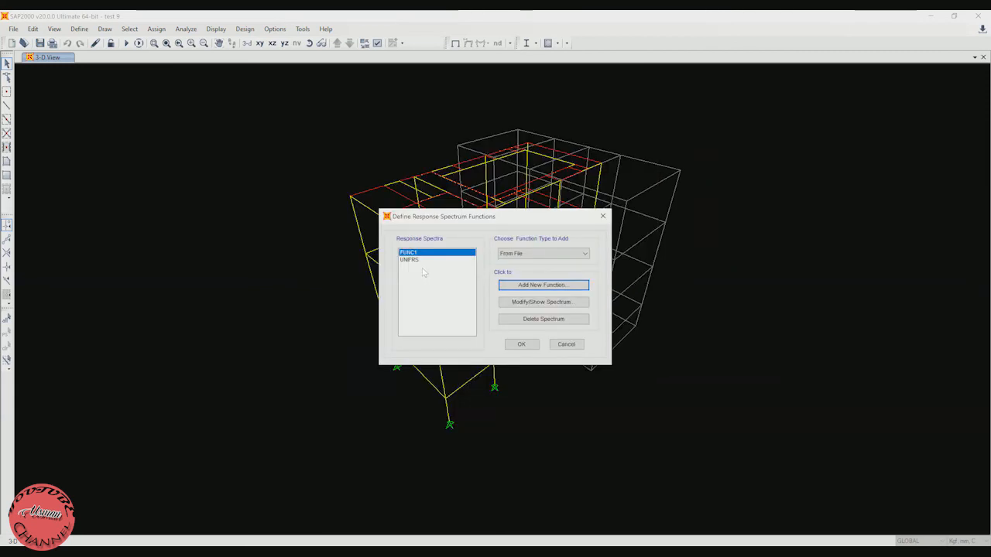
# Step: Rename the spectrum function FUNC1 as RS batuan and accept the function definitions
pyautogui.click(518, 302)
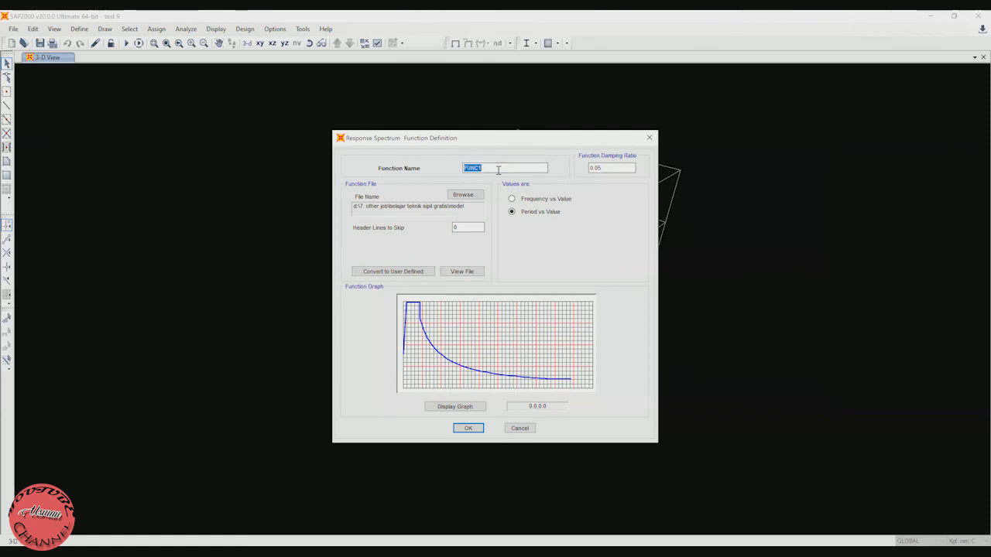
pyautogui.write('RS batuan')
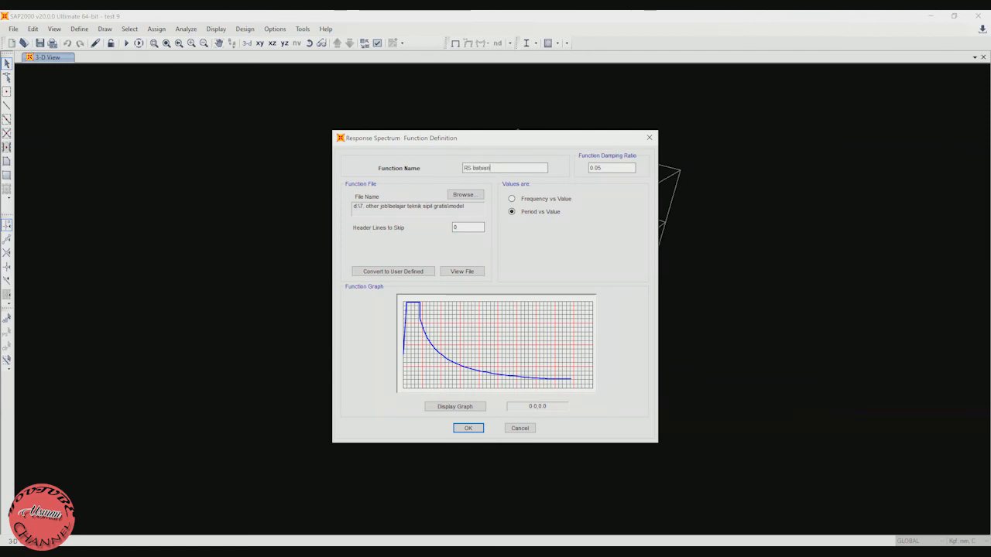
pyautogui.click(457, 429)
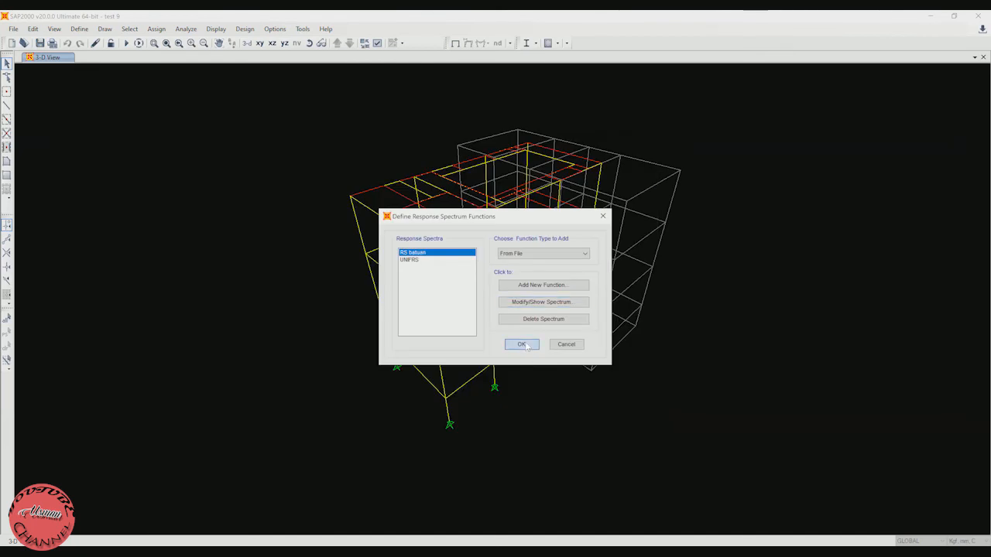
pyautogui.press('Return')
# Step: Add a load pattern named Gempa of type Quake with self weight multiplier 0 and accept the load patterns
pyautogui.click(79, 29)
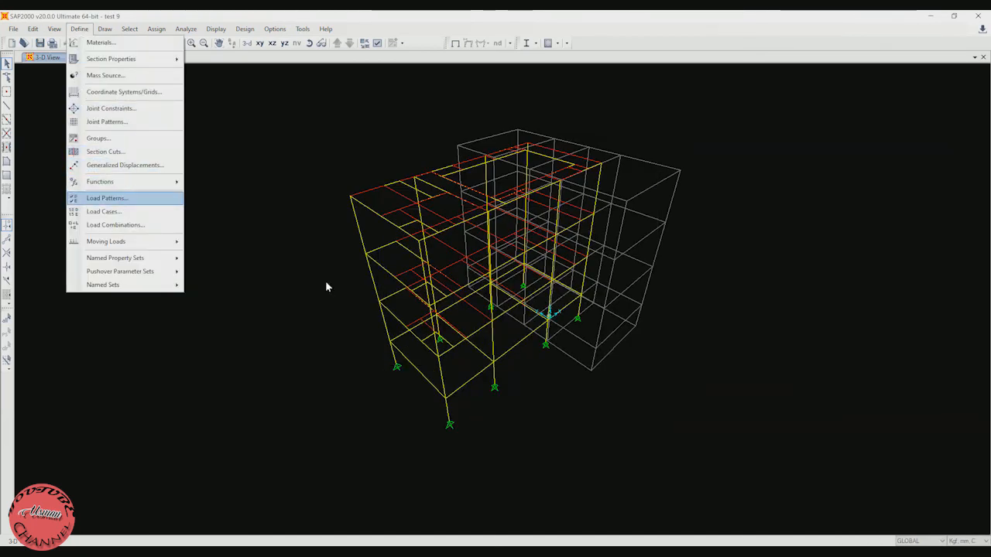
pyautogui.click(109, 198)
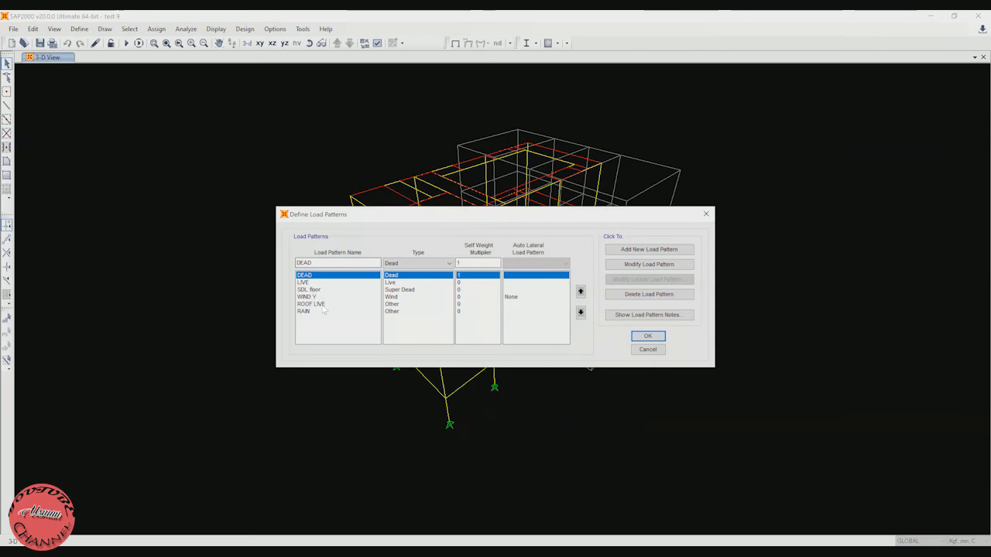
pyautogui.doubleClick(358, 261)
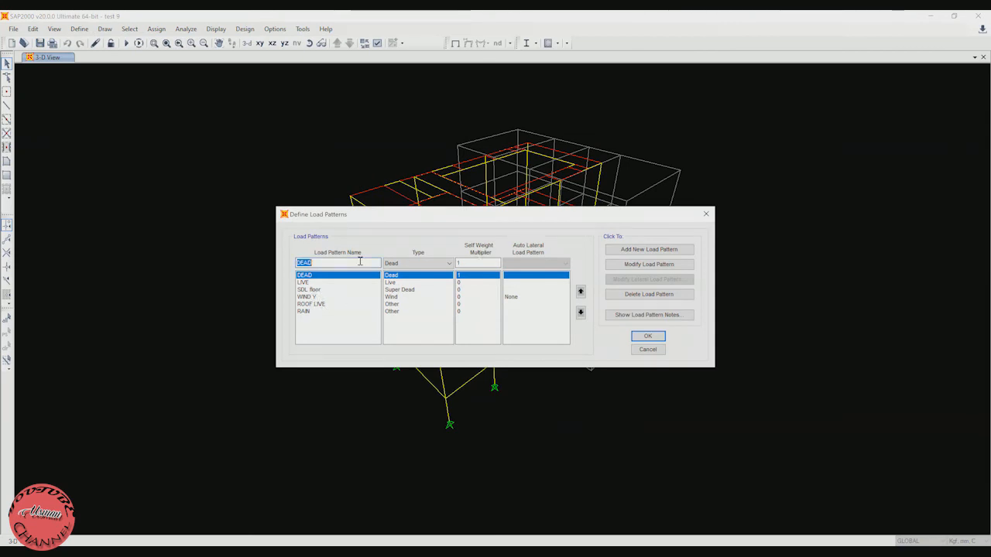
pyautogui.write('Gempa')
pyautogui.click(441, 263)
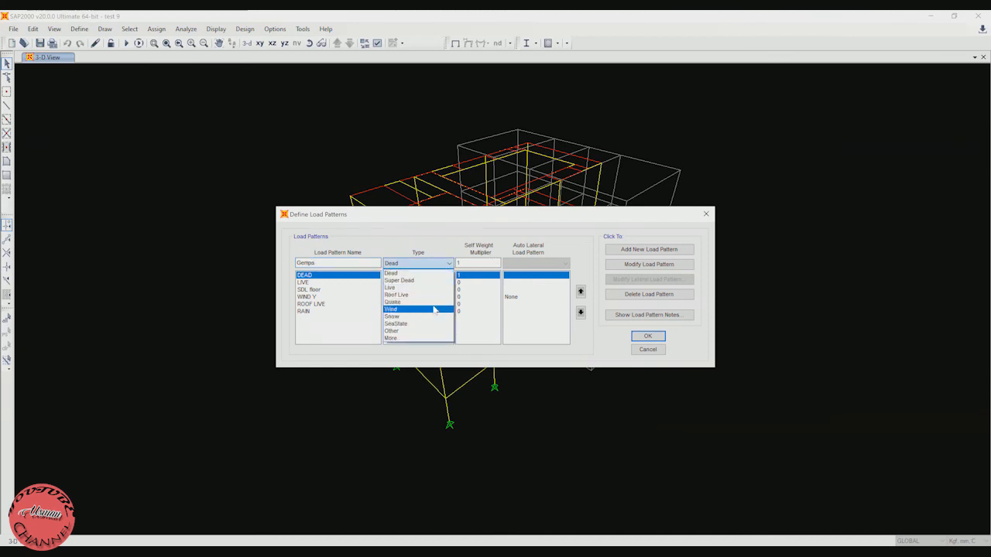
pyautogui.click(430, 301)
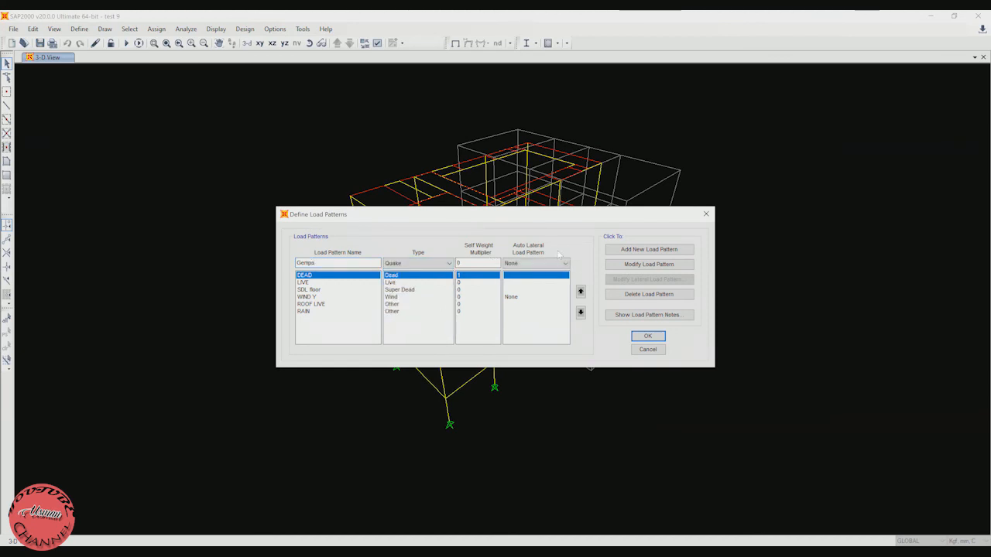
pyautogui.click(647, 338)
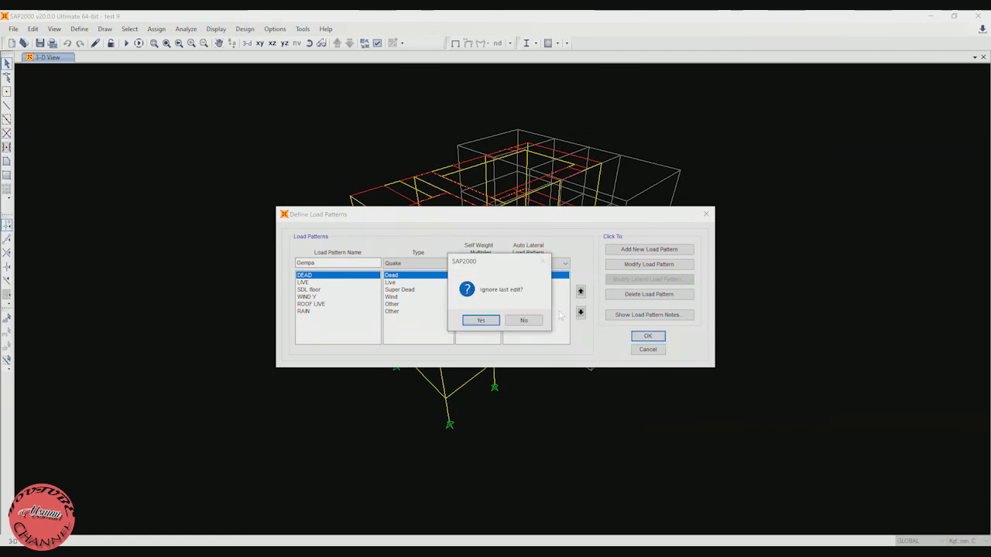
pyautogui.click(639, 253)
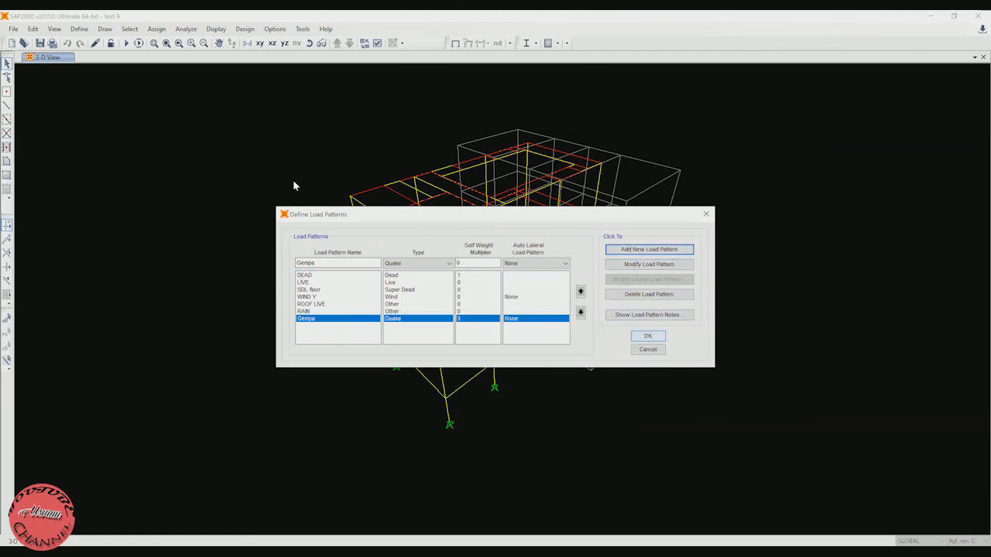
pyautogui.press('Return')
# Step: Open the Gempa load case for modification
pyautogui.click(79, 28)
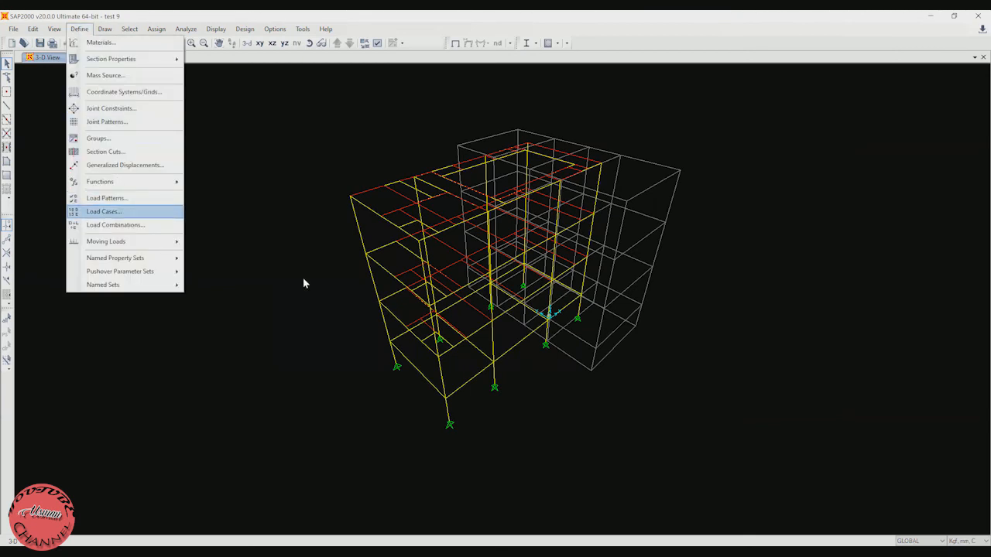
pyautogui.press('Return')
pyautogui.click(351, 298)
pyautogui.click(351, 305)
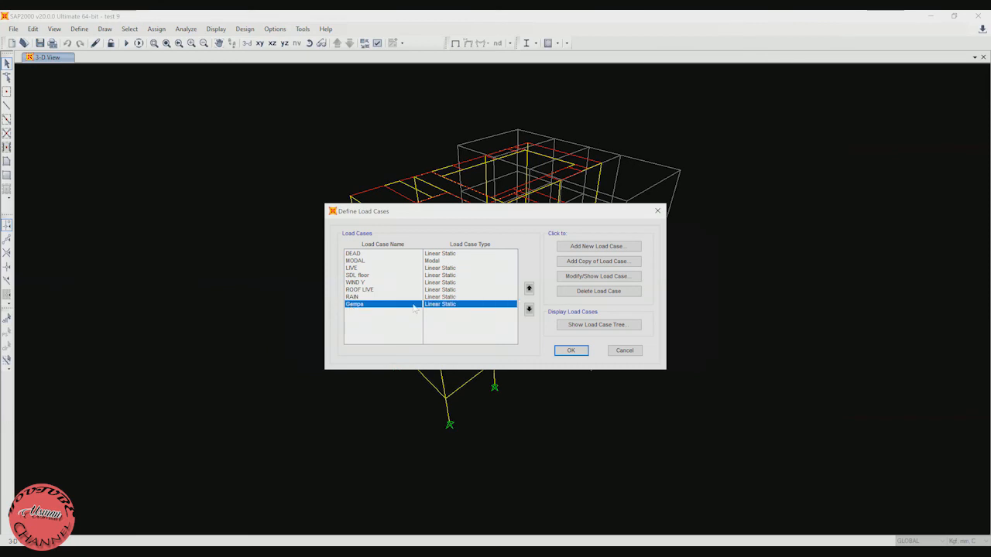
pyautogui.click(568, 276)
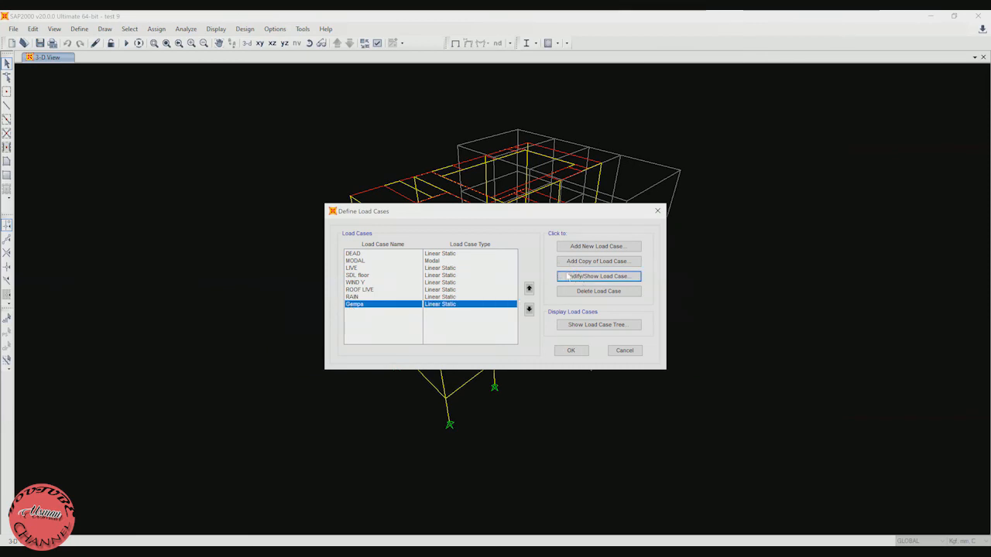
# Step: Choose the Accel load type with load name UX for the linear static Gempa load case
pyautogui.click(355, 255)
pyautogui.click(329, 271)
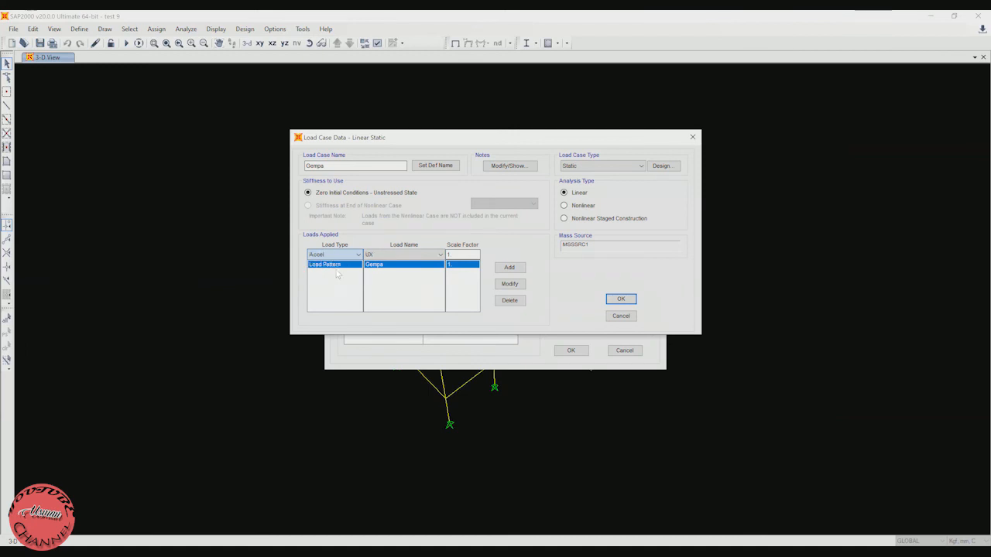
pyautogui.click(417, 256)
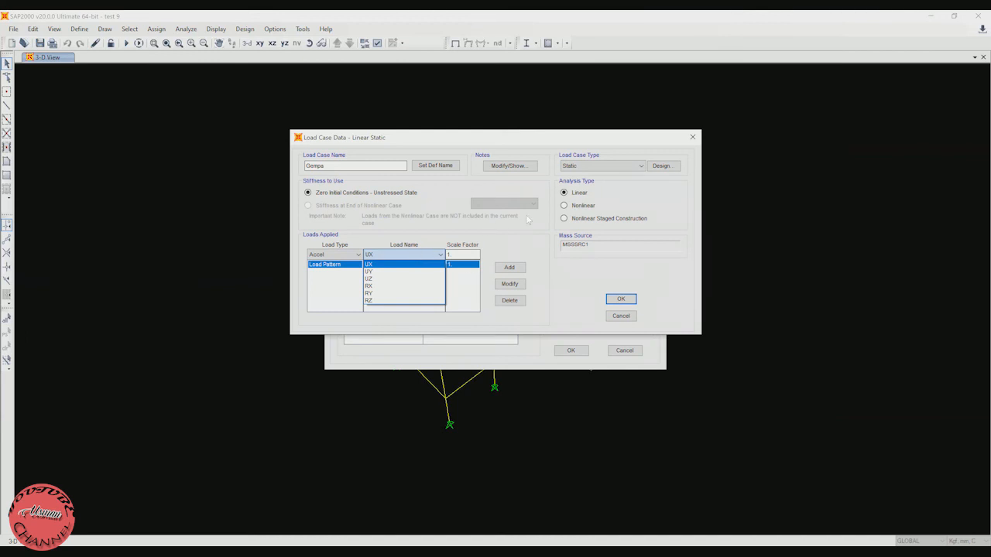
pyautogui.click(419, 267)
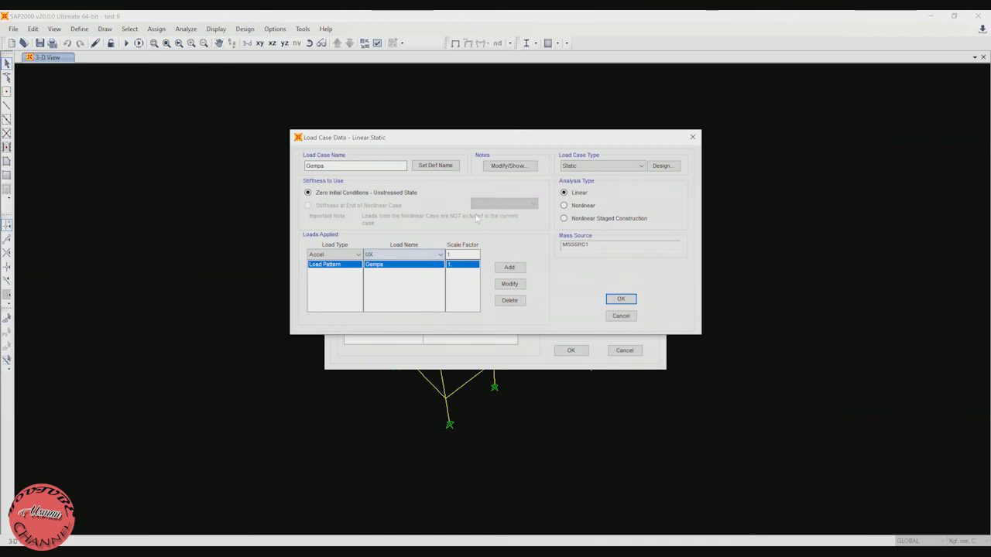
# Step: Change the Gempa load case type to Response Spectrum and add an Accel U1 load using RS batuan with scale factor 1
pyautogui.click(595, 167)
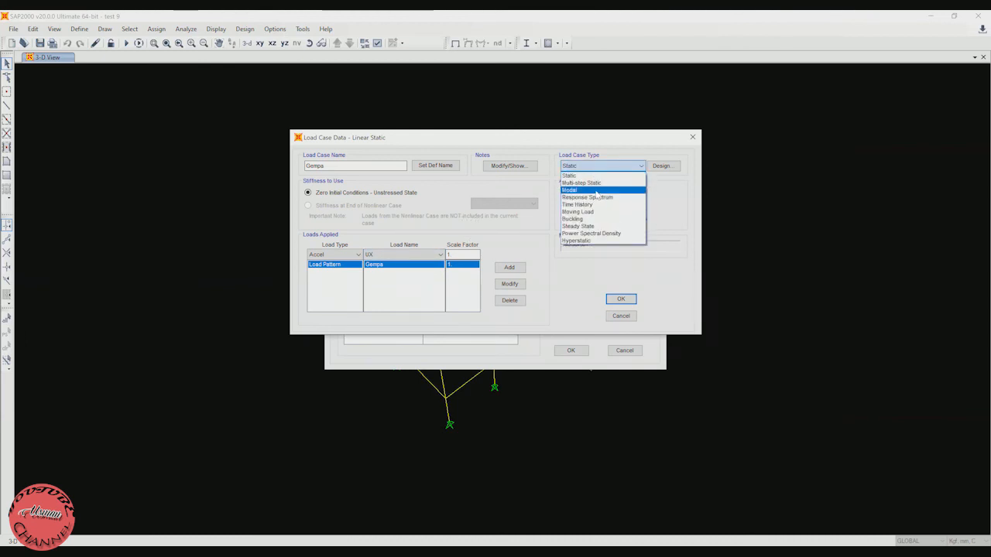
pyautogui.click(597, 198)
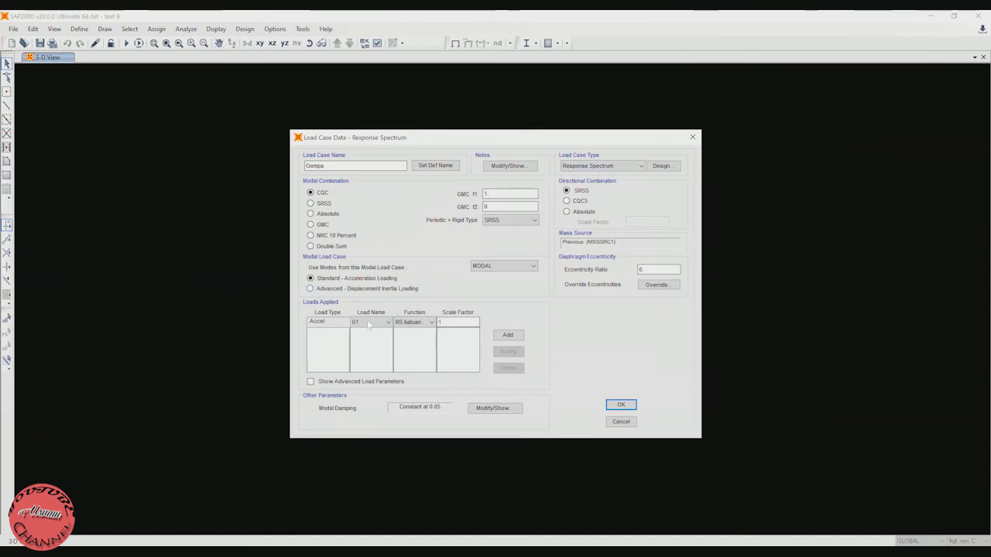
pyautogui.click(415, 322)
pyautogui.click(416, 322)
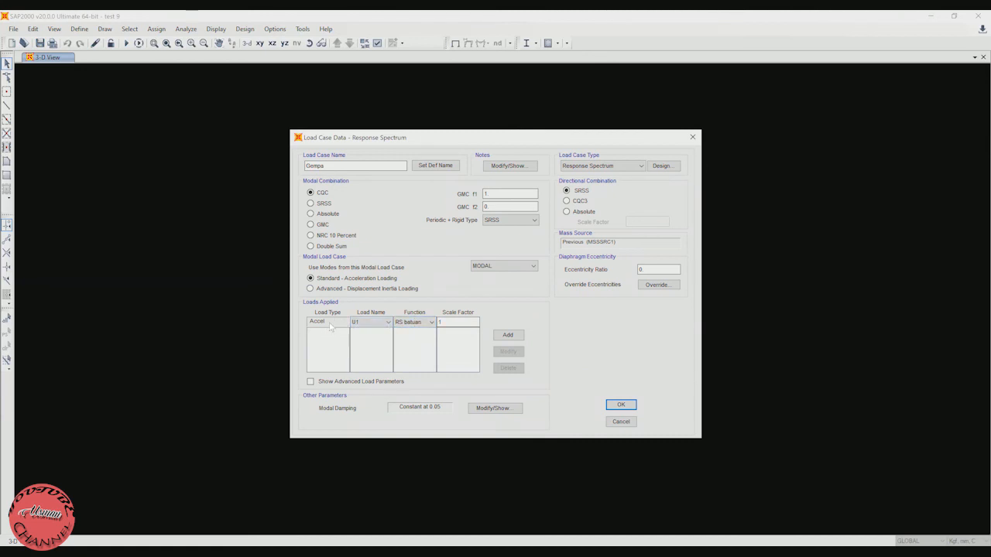
pyautogui.click(425, 323)
pyautogui.click(427, 328)
pyautogui.click(465, 322)
pyautogui.click(634, 404)
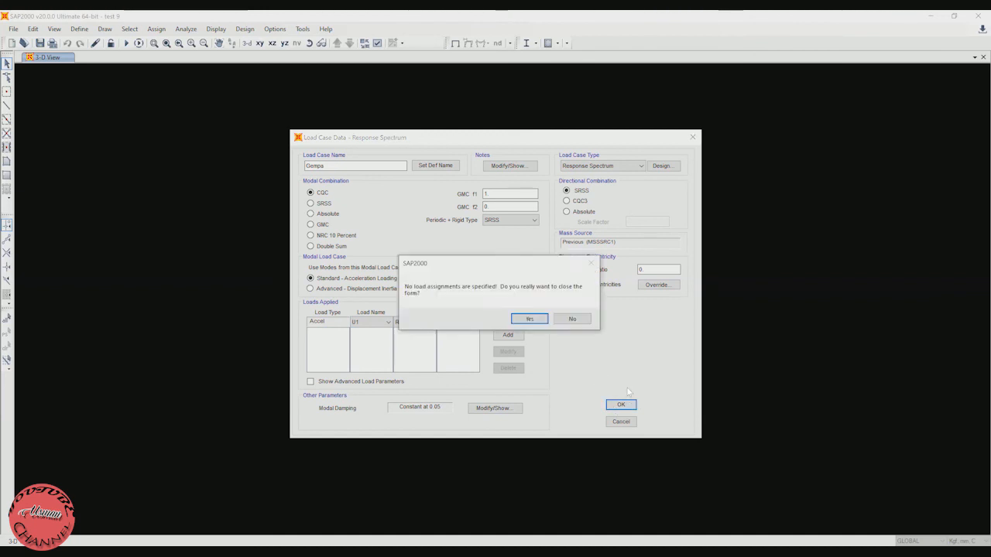
pyautogui.click(571, 319)
pyautogui.click(508, 334)
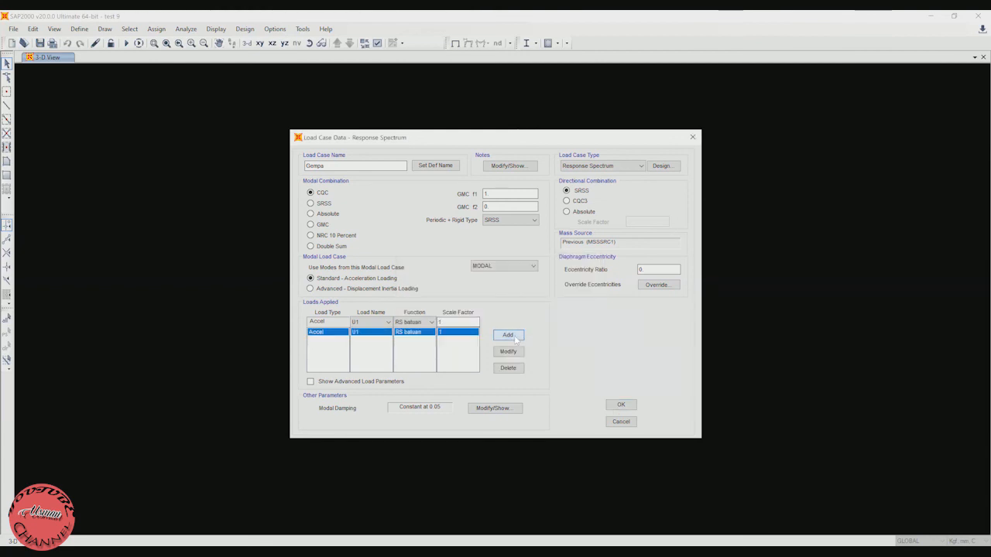
# Step: Accept the Gempa response spectrum load case with its U1 load and confirm the load case definitions
pyautogui.click(370, 323)
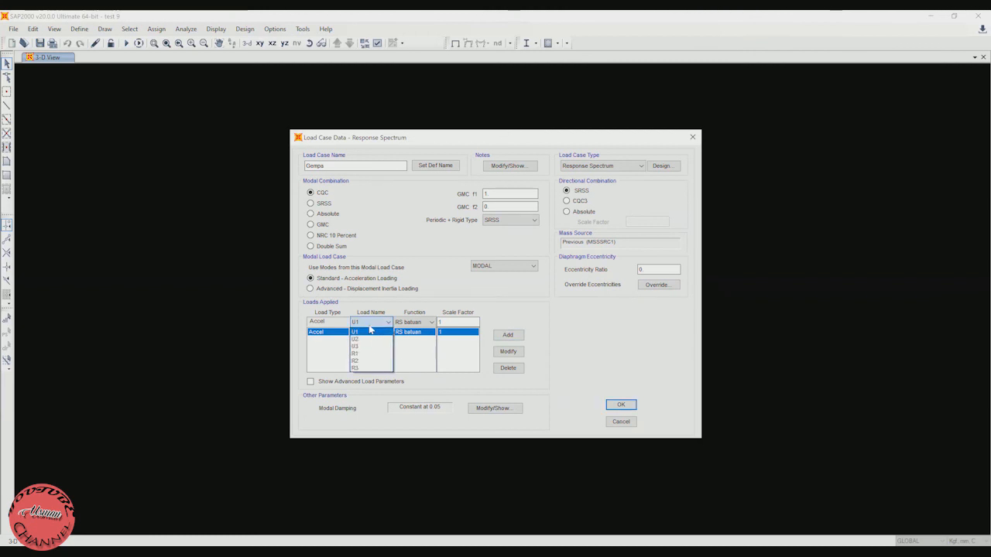
pyautogui.click(415, 303)
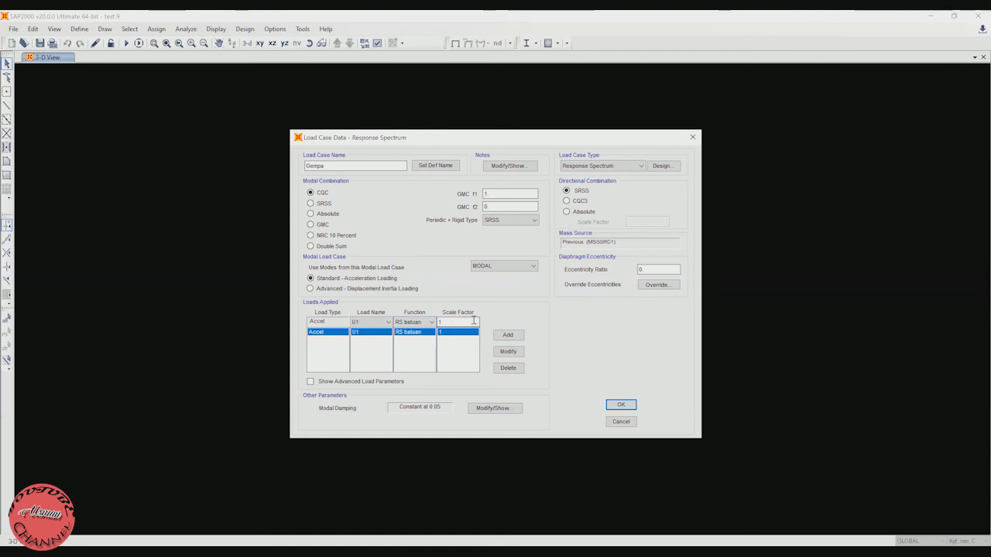
pyautogui.click(620, 405)
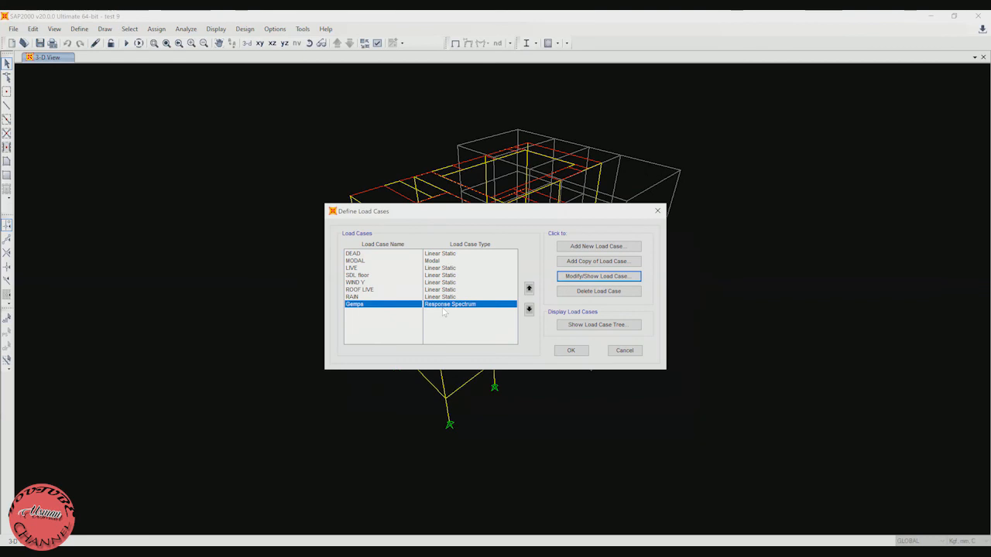
pyautogui.click(570, 352)
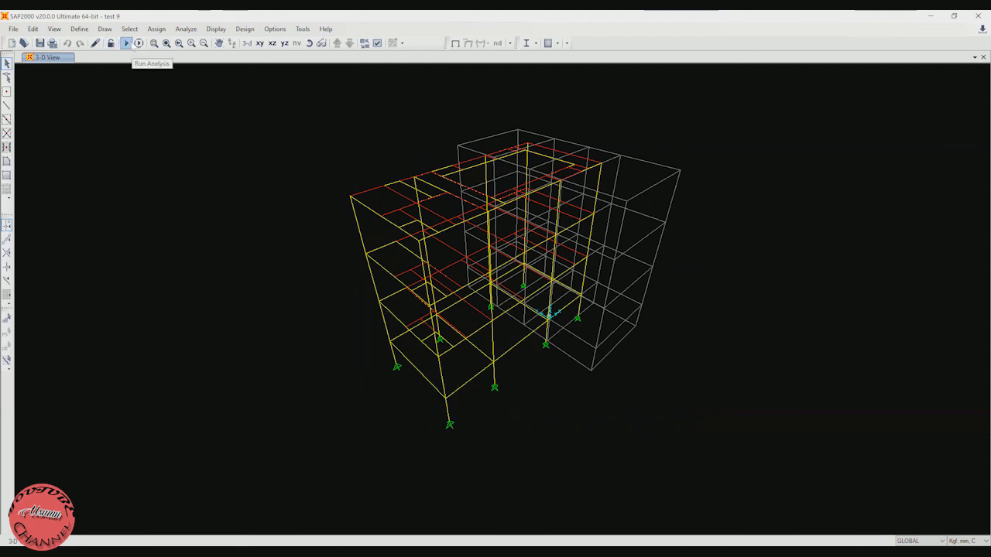
# Step: Set the MODAL load case to run and run the analysis
pyautogui.click(126, 44)
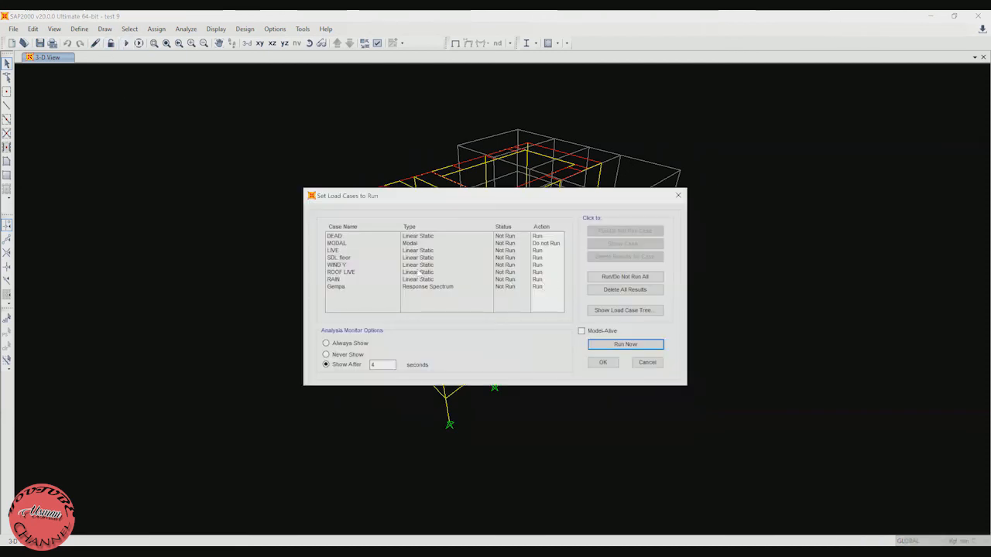
pyautogui.click(504, 243)
pyautogui.click(603, 232)
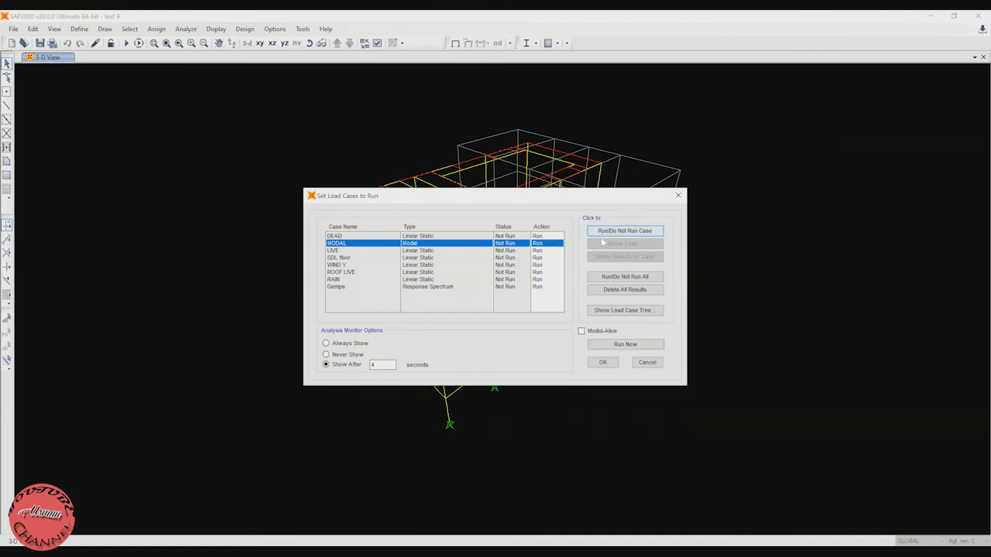
pyautogui.click(603, 344)
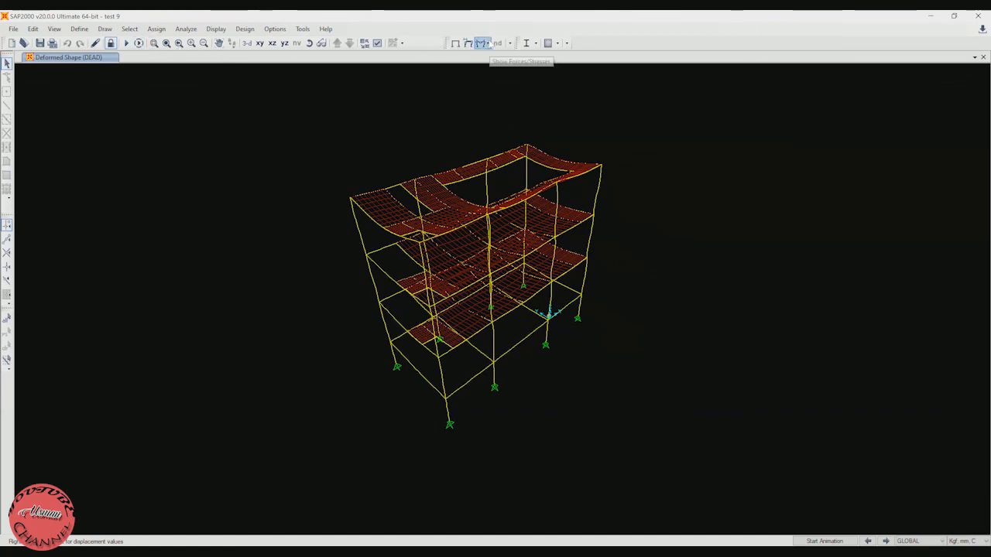
# Step: Look through the cases and combinations available for the deformed shape display, checking for the Gempa case
pyautogui.click(468, 44)
pyautogui.click(495, 123)
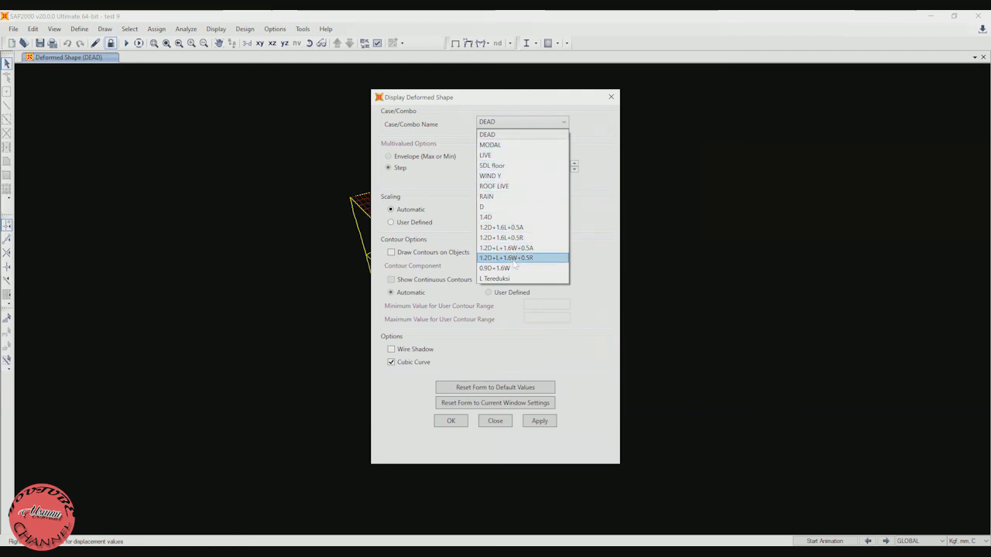
pyautogui.click(572, 260)
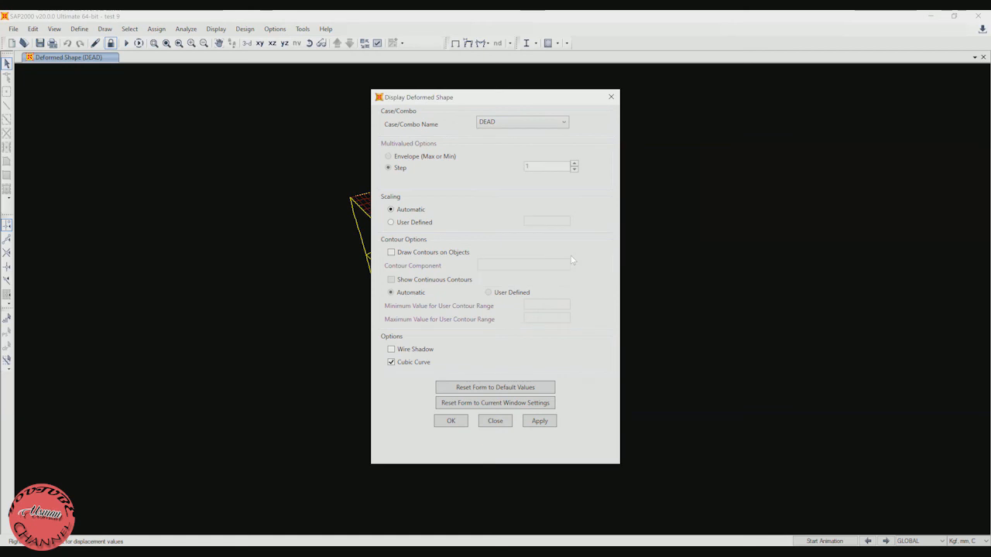
pyautogui.click(493, 122)
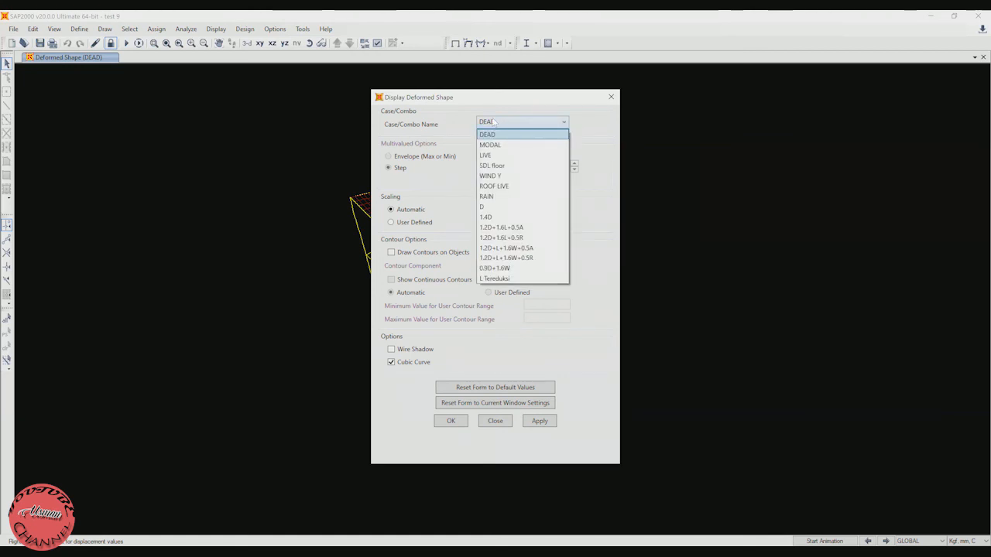
pyautogui.click(493, 124)
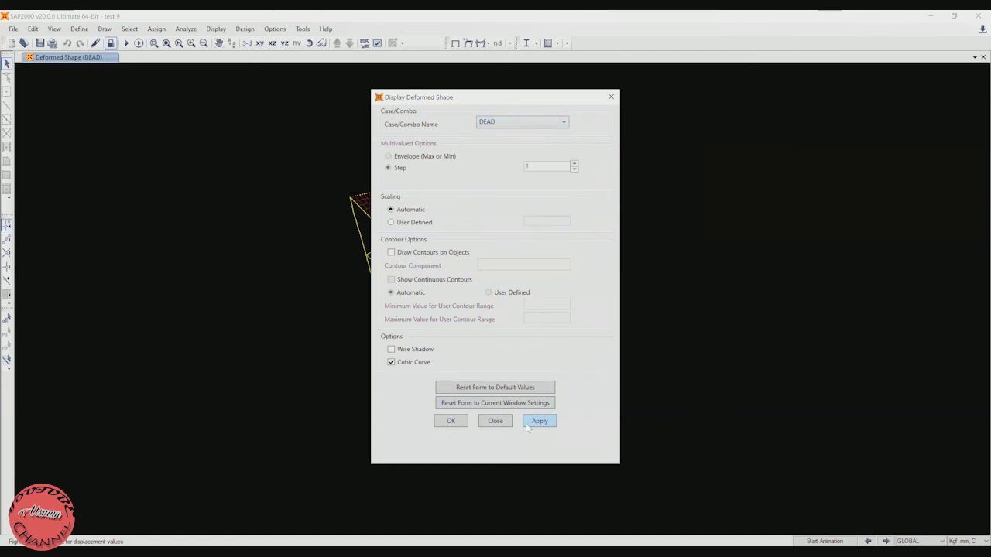
pyautogui.click(503, 424)
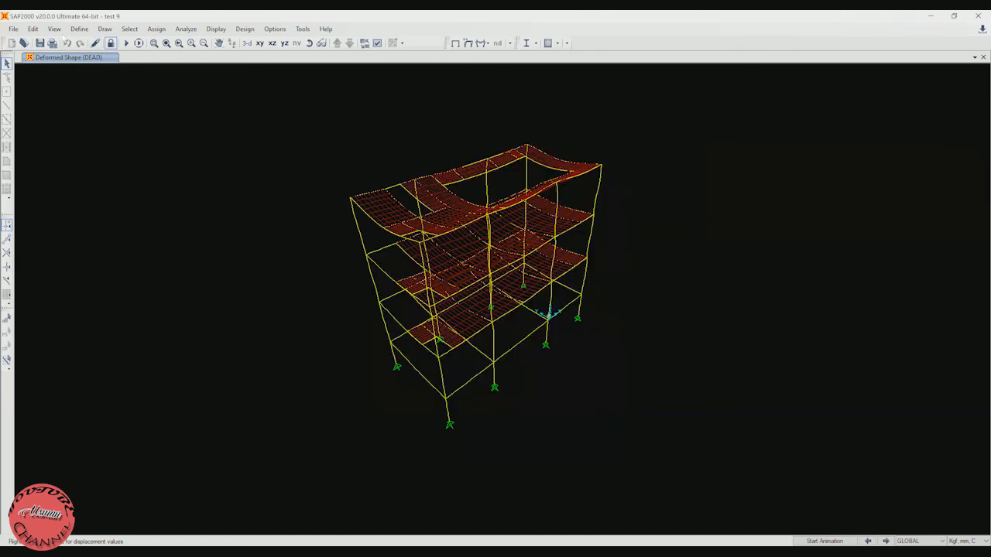
# Step: Check the defined load patterns for the Gempa pattern and close them without changes
pyautogui.click(78, 29)
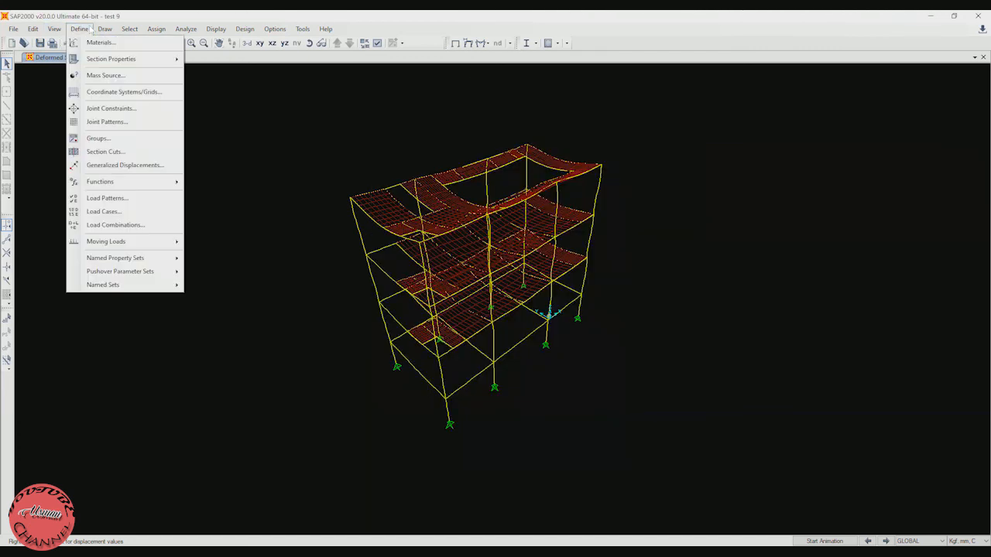
pyautogui.click(121, 199)
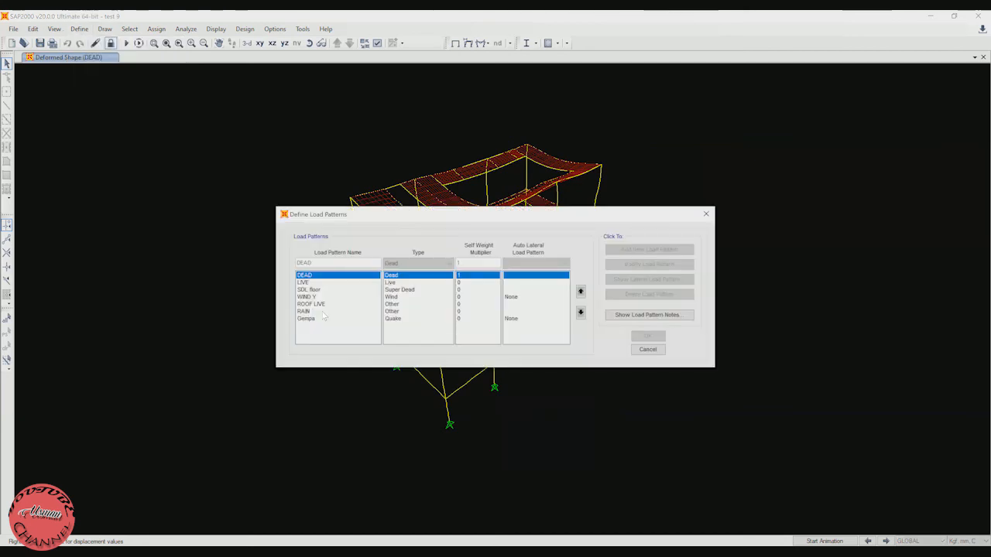
pyautogui.click(646, 350)
pyautogui.click(54, 28)
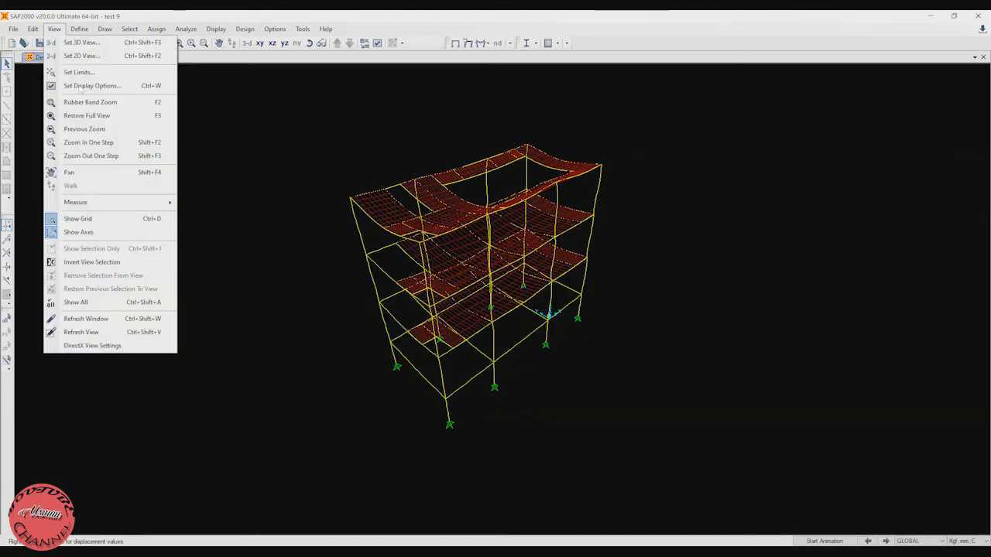
pyautogui.click(352, 122)
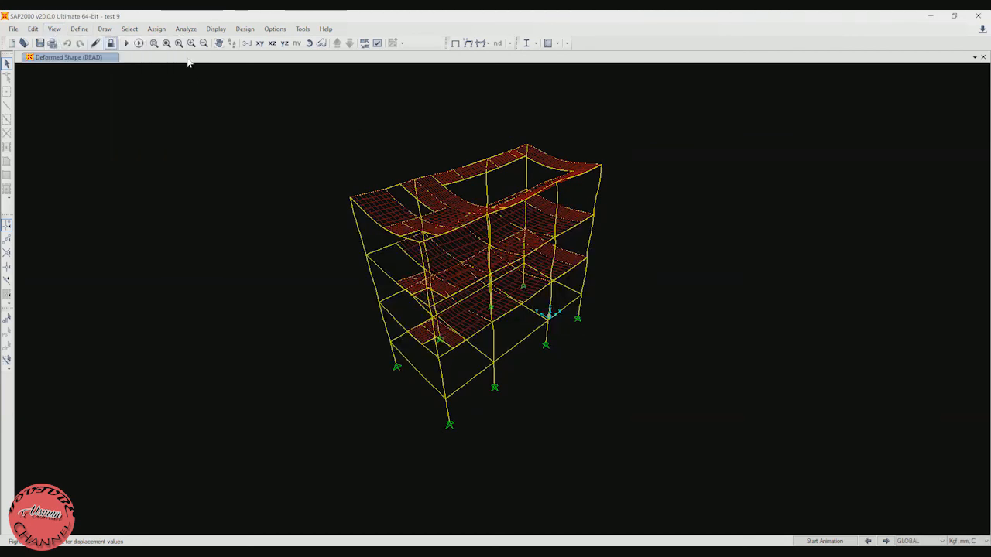
# Step: Try to rerun the analysis with the Gempa response spectrum case included
pyautogui.click(127, 43)
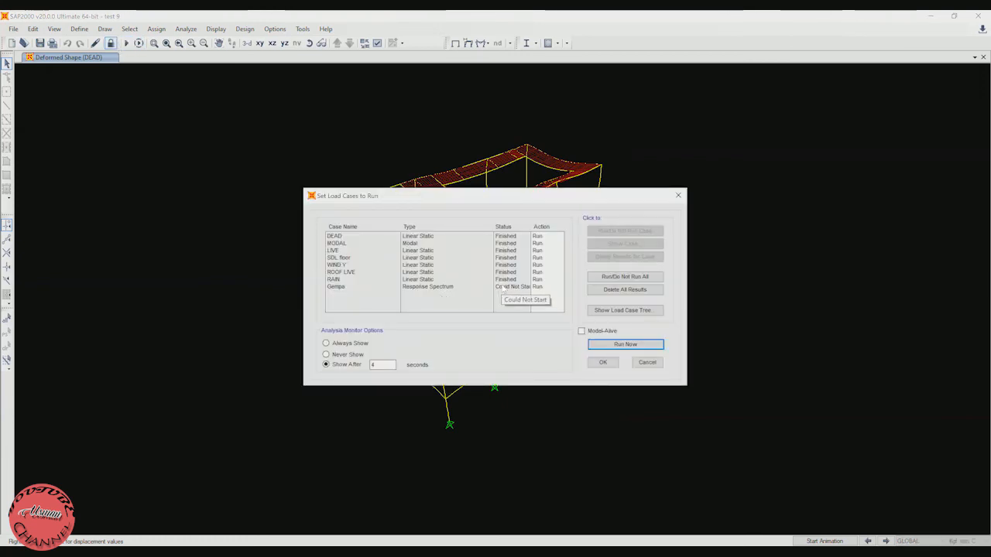
pyautogui.click(503, 287)
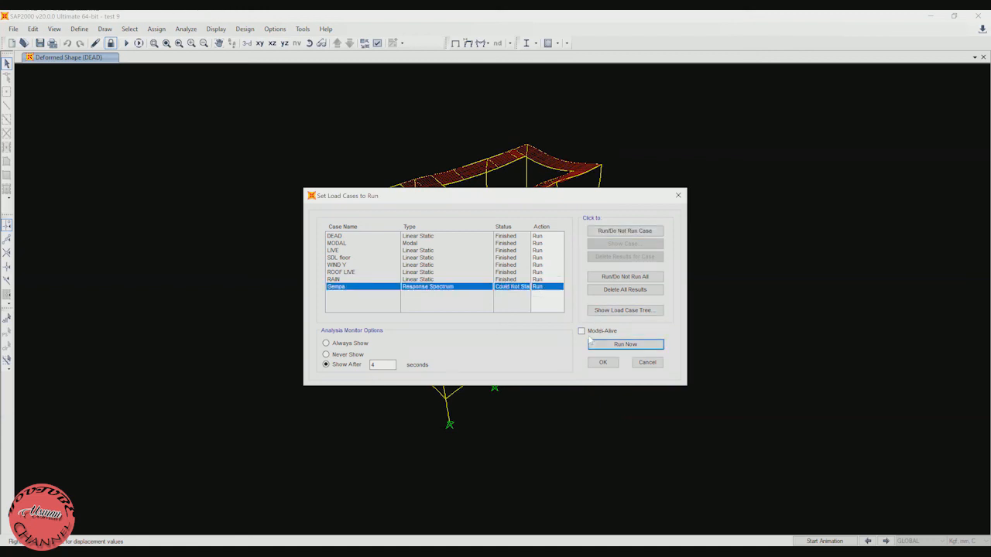
pyautogui.click(613, 347)
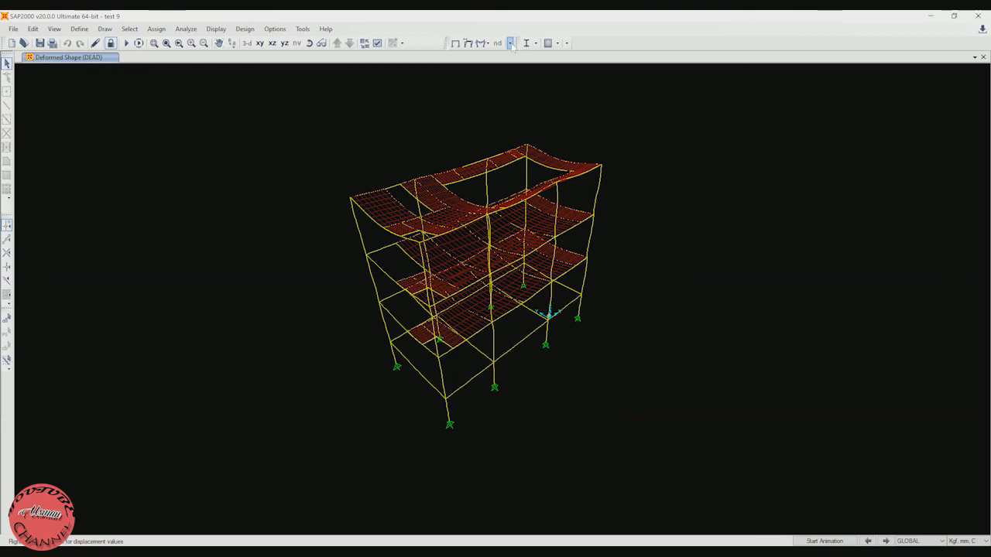
# Step: Check the run status of the Gempa case in the load cases to run and leave without running
pyautogui.click(126, 43)
pyautogui.click(469, 288)
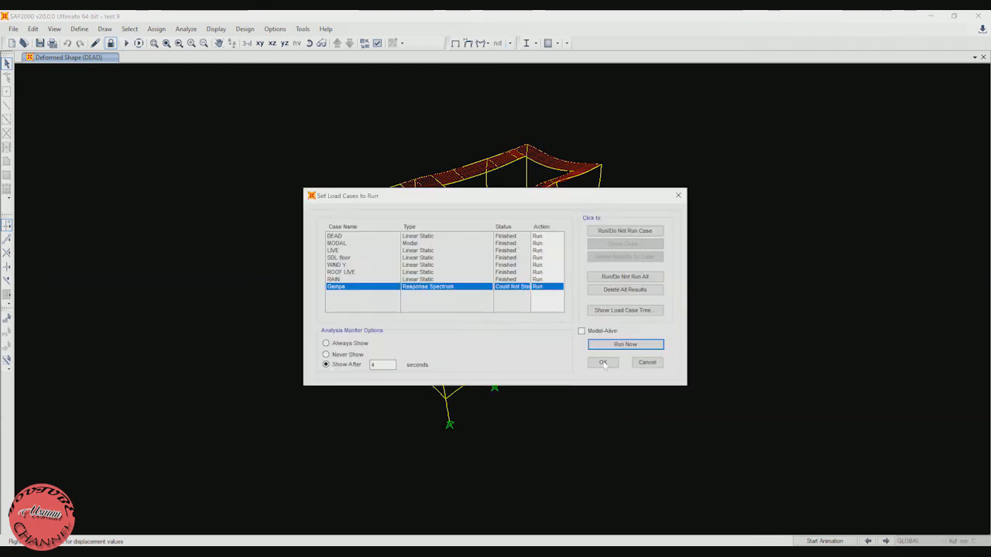
pyautogui.click(647, 363)
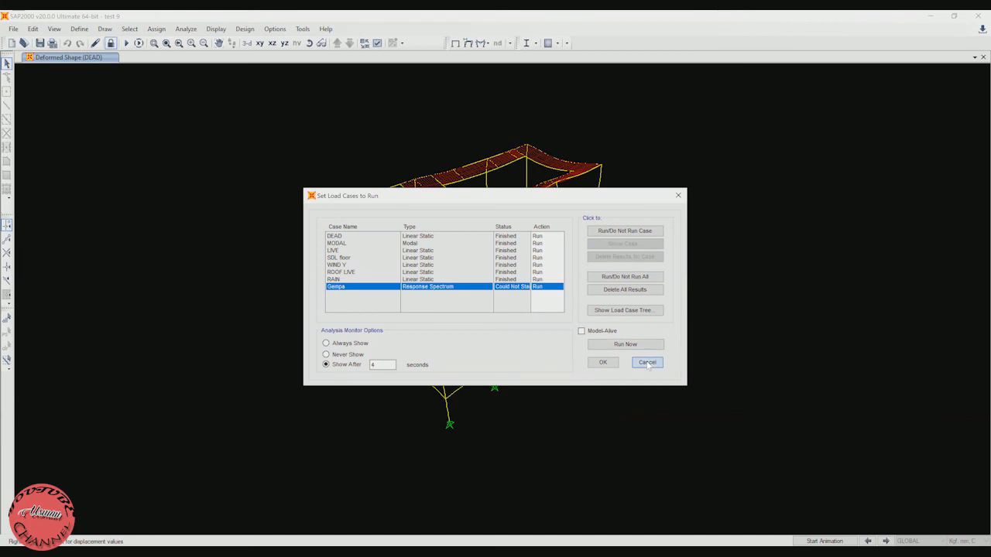
# Step: Reopen the load pattern definitions, inspect the Gempa pattern's settings, and leave them unchanged
pyautogui.click(78, 31)
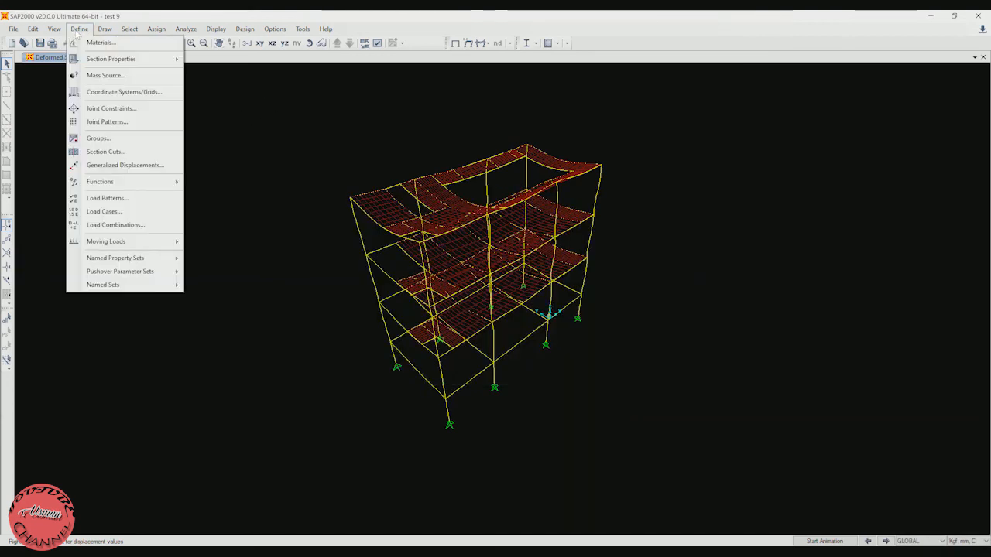
pyautogui.click(142, 199)
pyautogui.click(333, 319)
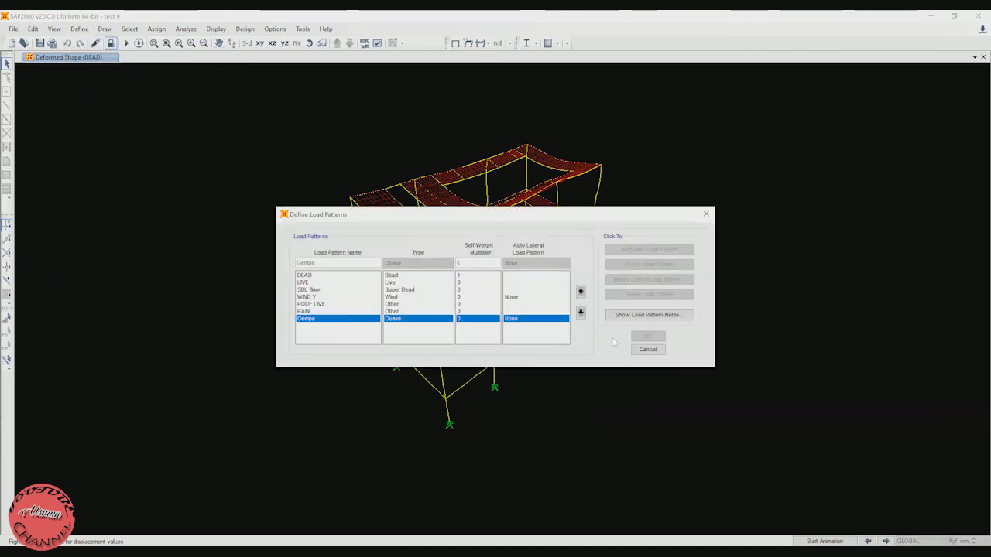
pyautogui.click(647, 349)
pyautogui.click(79, 28)
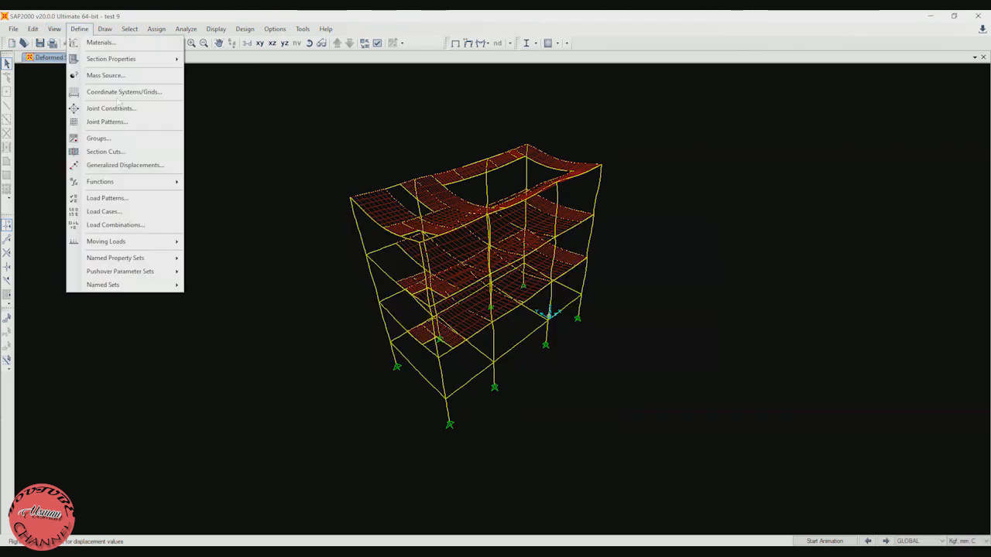
pyautogui.click(214, 99)
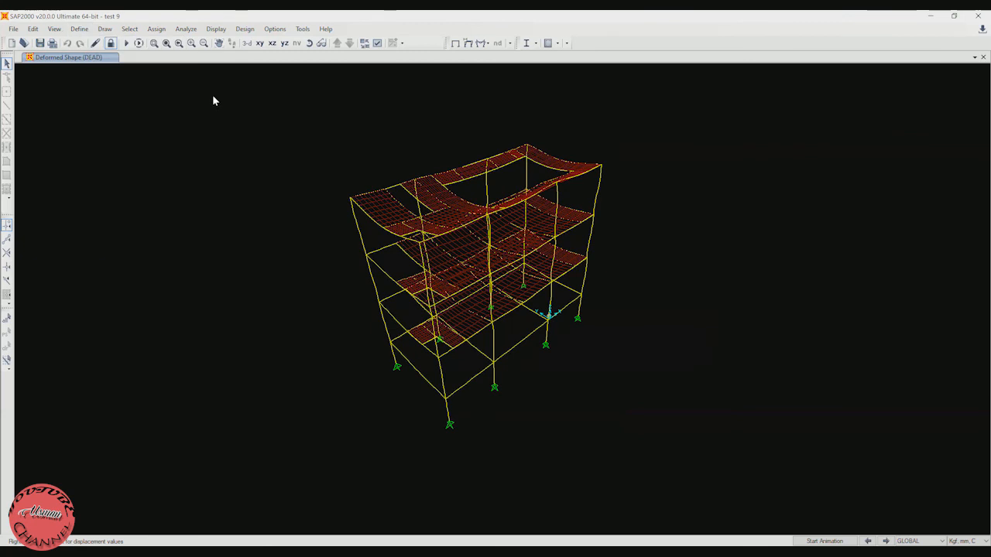
# Step: Unlock the model, deleting the analysis results, and set the scale factor of the Gempa load case's U1 acceleration to 1000
pyautogui.click(111, 43)
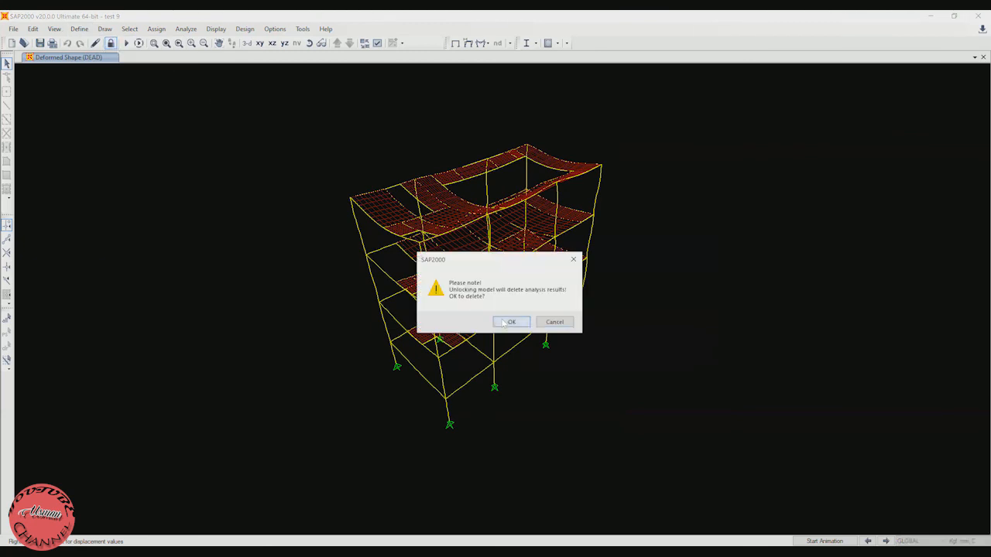
pyautogui.click(503, 322)
pyautogui.click(79, 29)
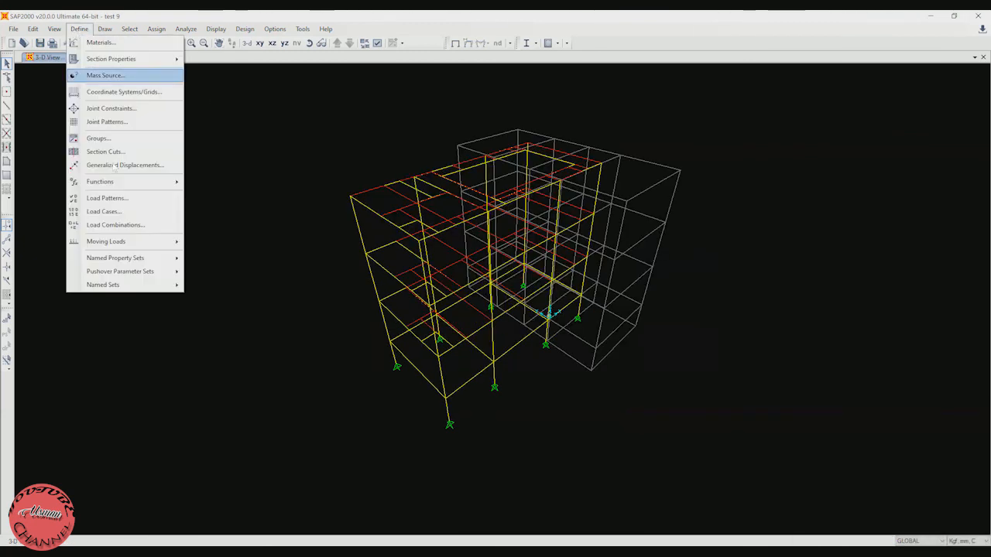
pyautogui.click(124, 212)
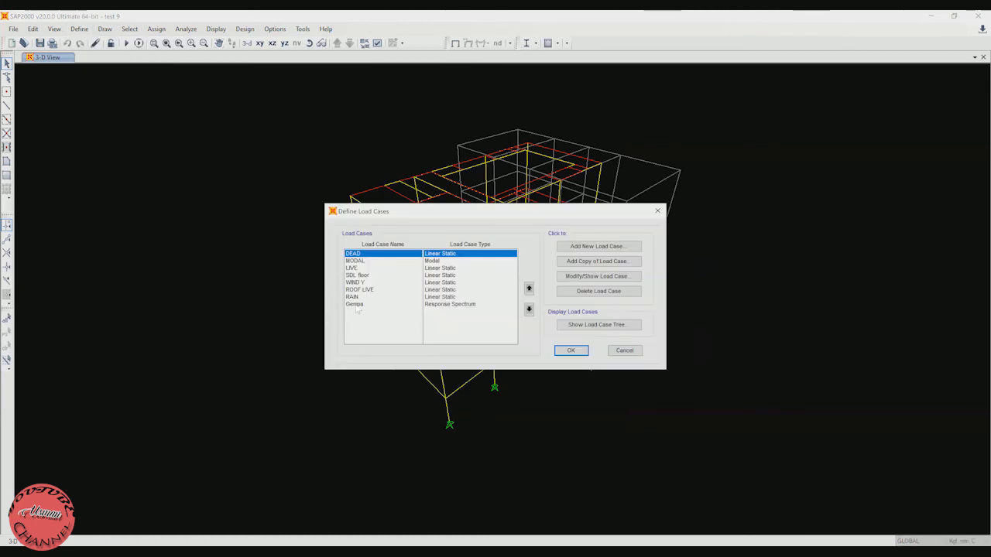
pyautogui.click(465, 305)
pyautogui.click(579, 276)
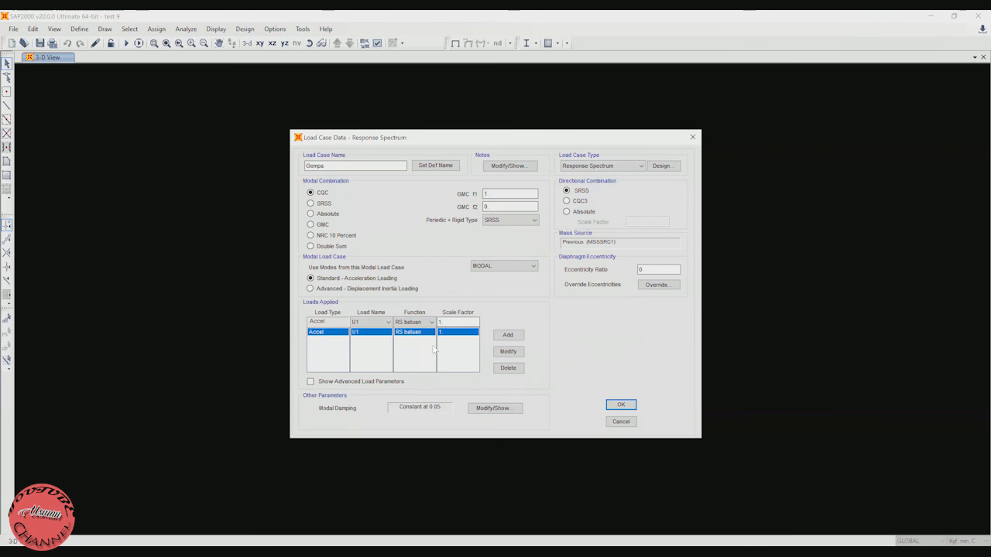
pyautogui.doubleClick(446, 323)
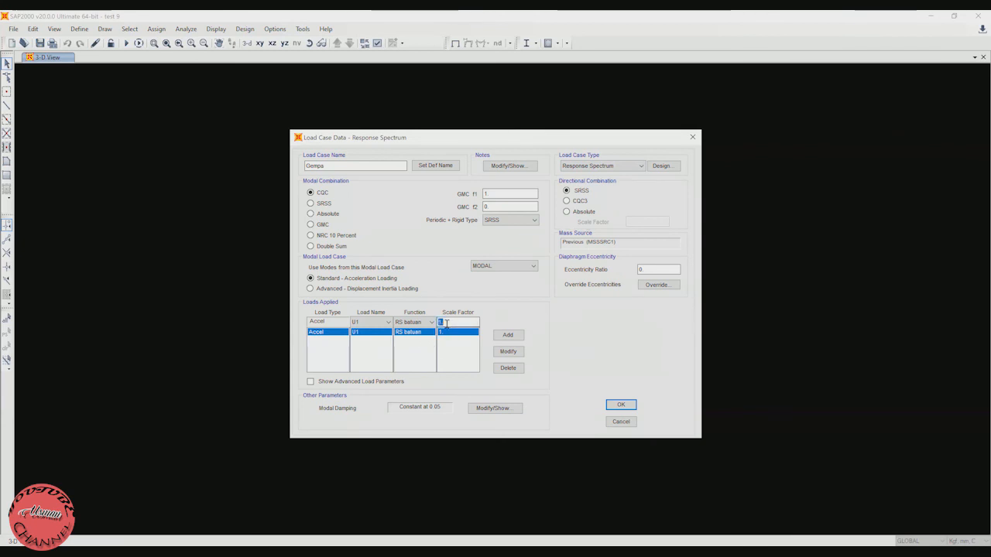
pyautogui.click(513, 351)
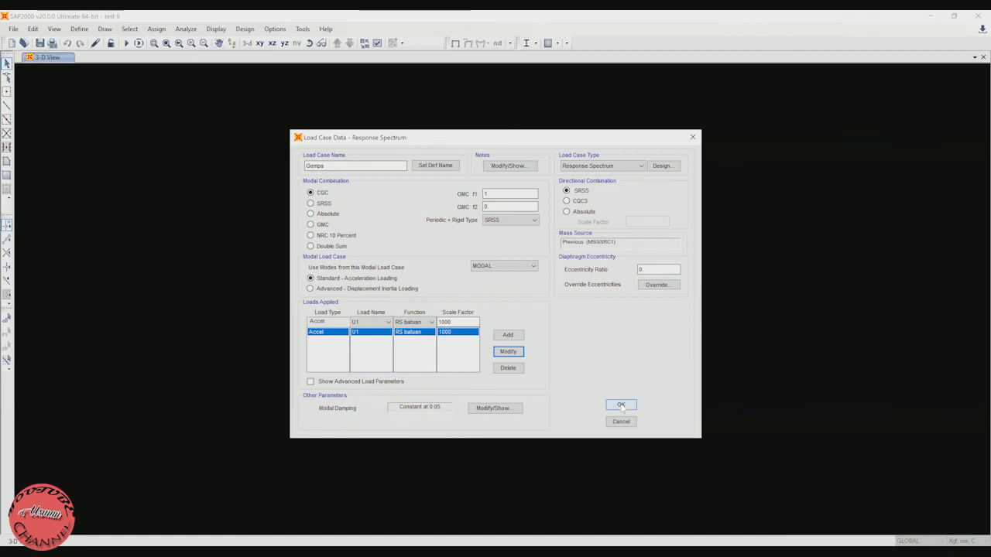
# Step: Change the Gempa case's modal combination to SRSS, keep standard acceleration loading, and confirm the load case definitions
pyautogui.click(317, 203)
pyautogui.click(525, 267)
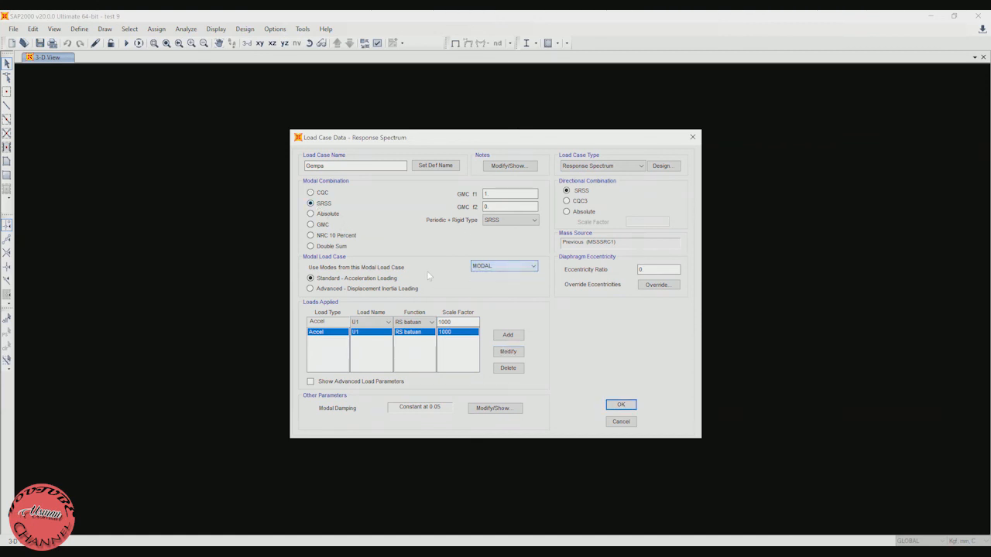
pyautogui.click(386, 288)
pyautogui.click(390, 278)
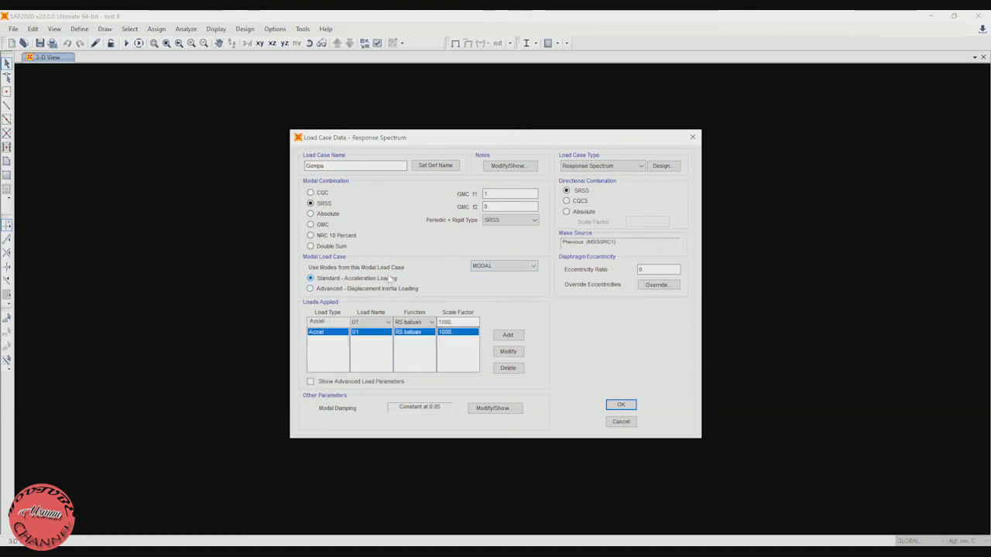
pyautogui.click(522, 352)
pyautogui.click(621, 405)
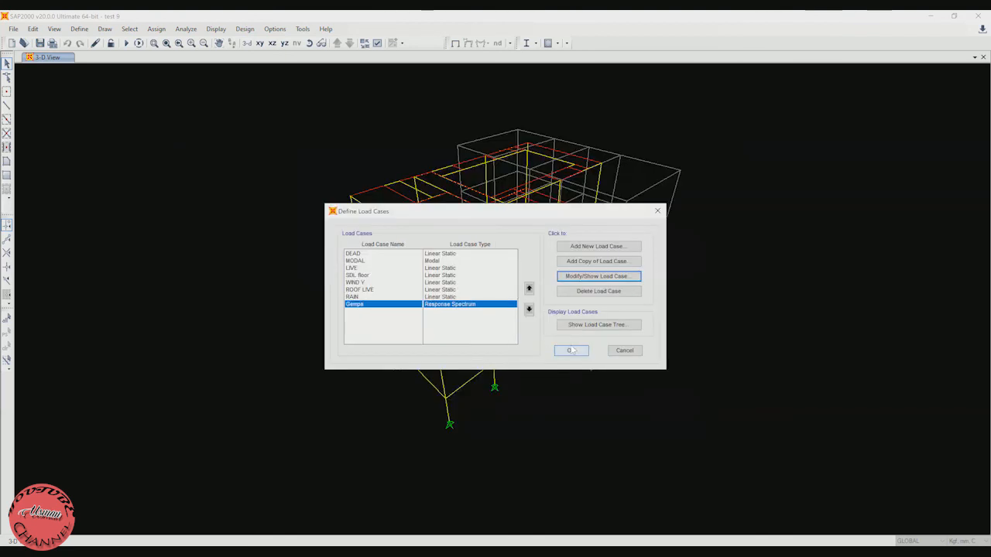
pyautogui.click(570, 351)
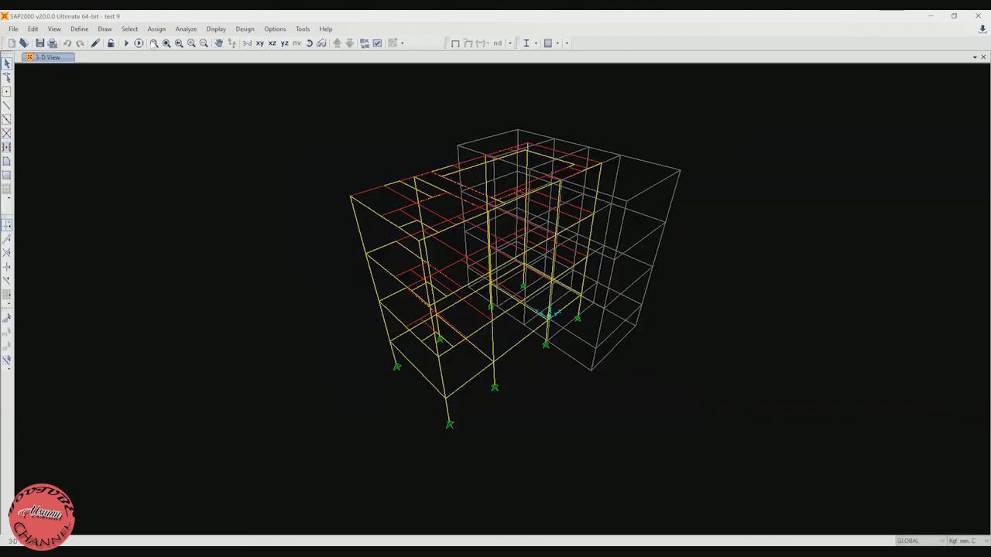
# Step: Check the defined mass sources and close them without changes
pyautogui.click(86, 31)
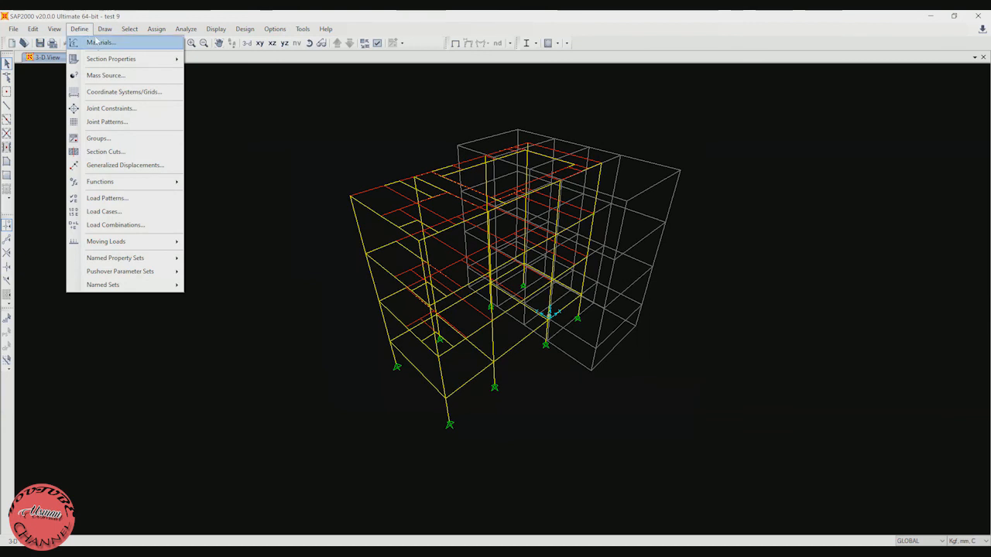
pyautogui.click(87, 30)
pyautogui.click(105, 30)
pyautogui.click(55, 29)
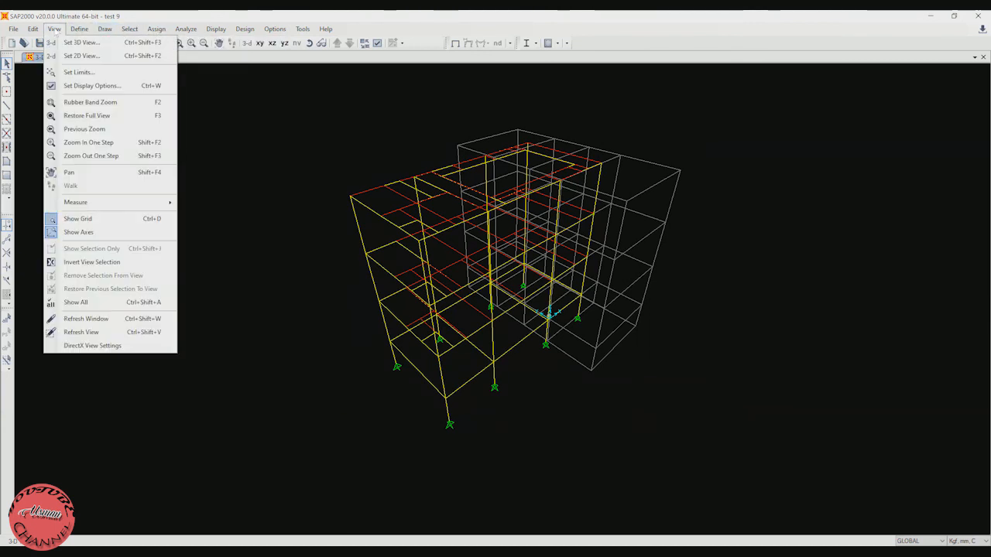
pyautogui.moveTo(82, 31)
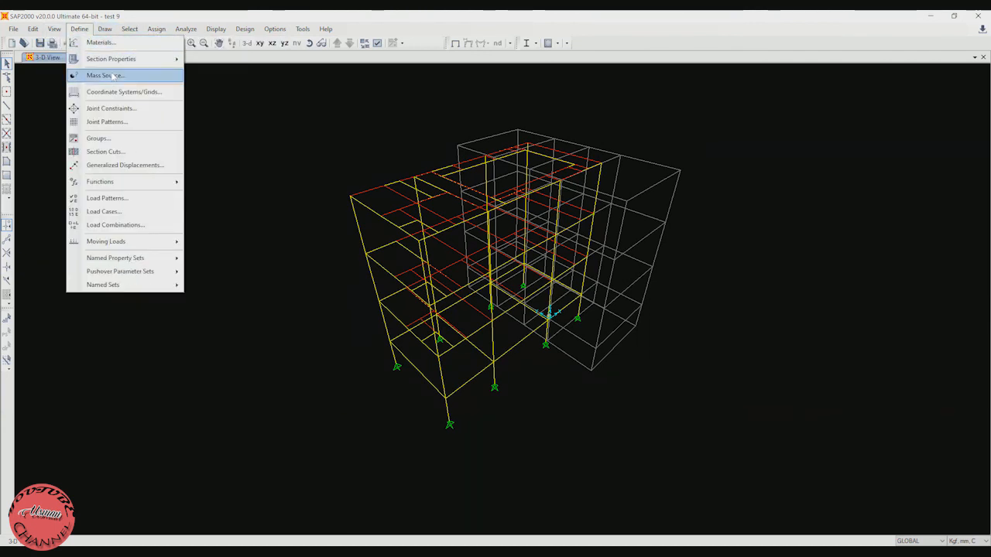
pyautogui.click(118, 72)
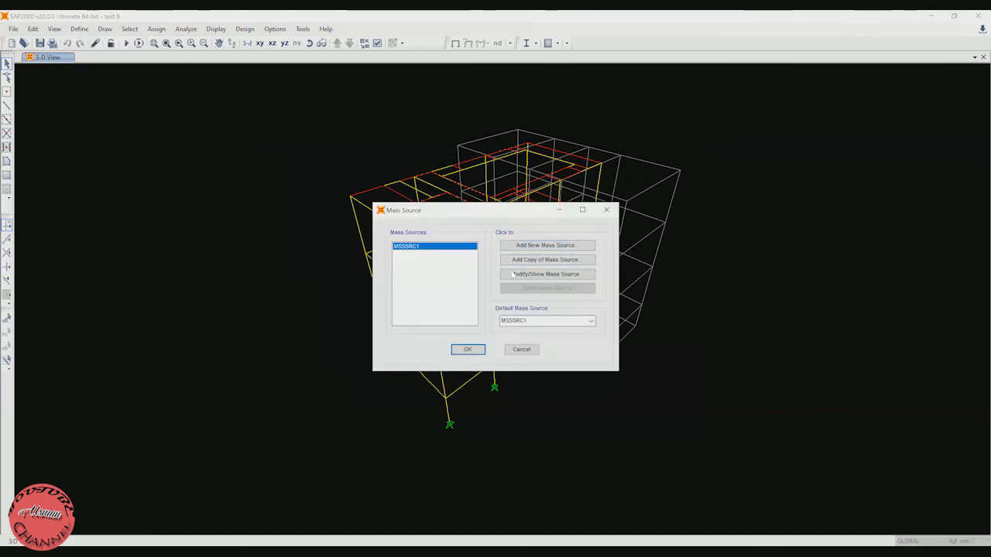
pyautogui.click(515, 350)
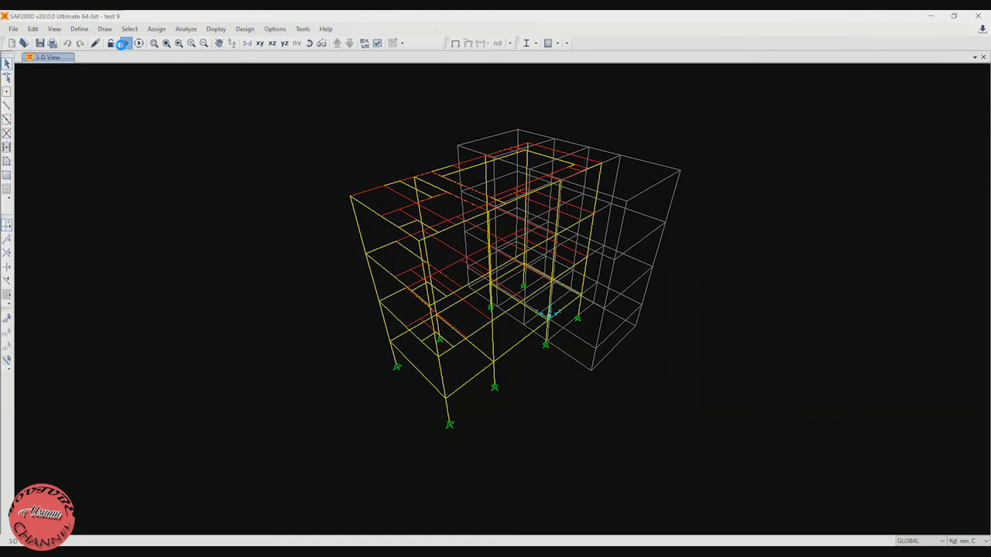
# Step: Run the analysis for all load cases, including the modified Gempa response spectrum case
pyautogui.click(122, 43)
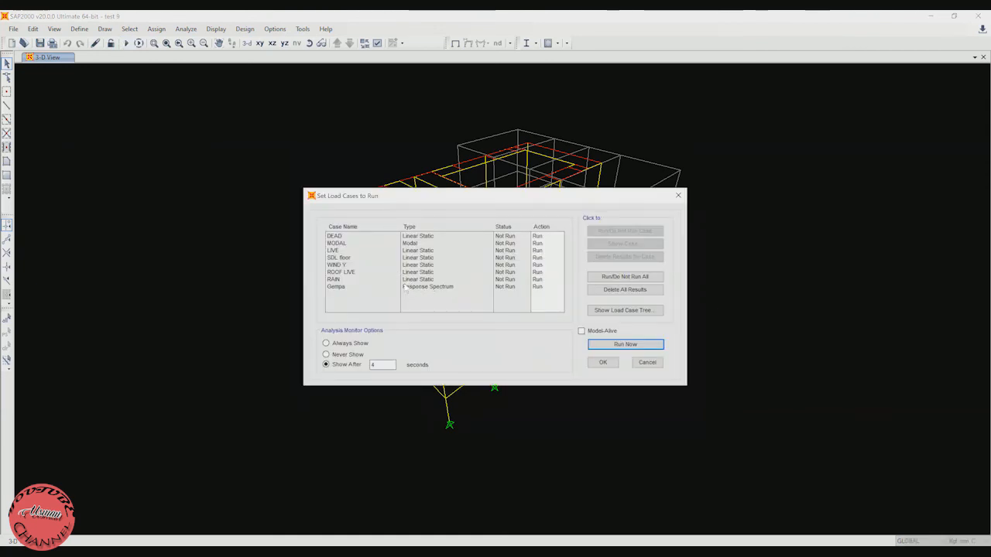
pyautogui.click(424, 287)
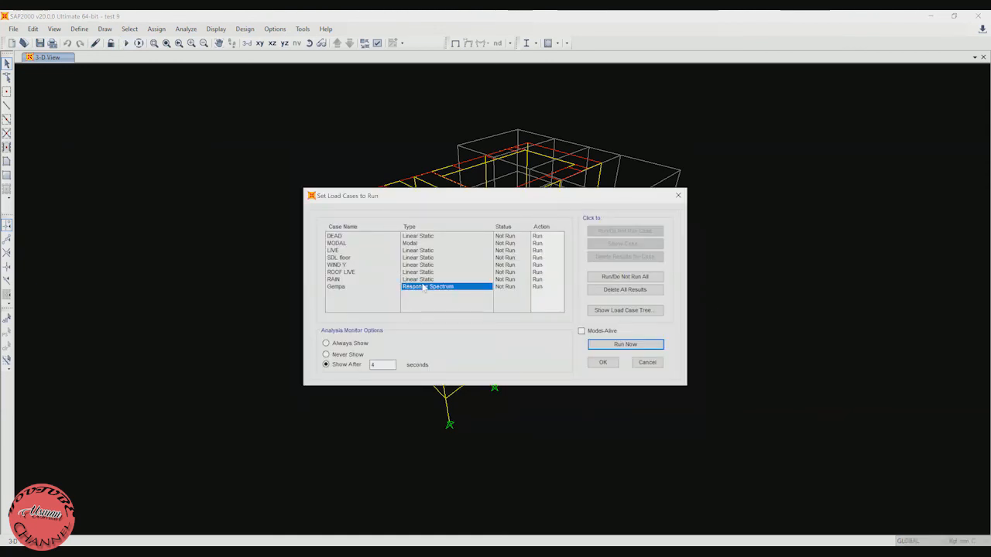
pyautogui.click(603, 363)
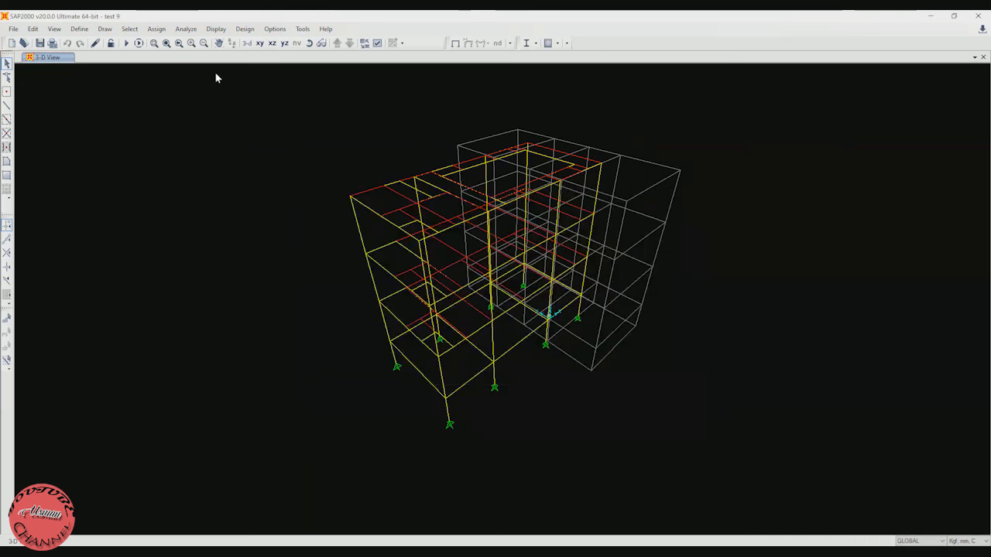
pyautogui.click(140, 44)
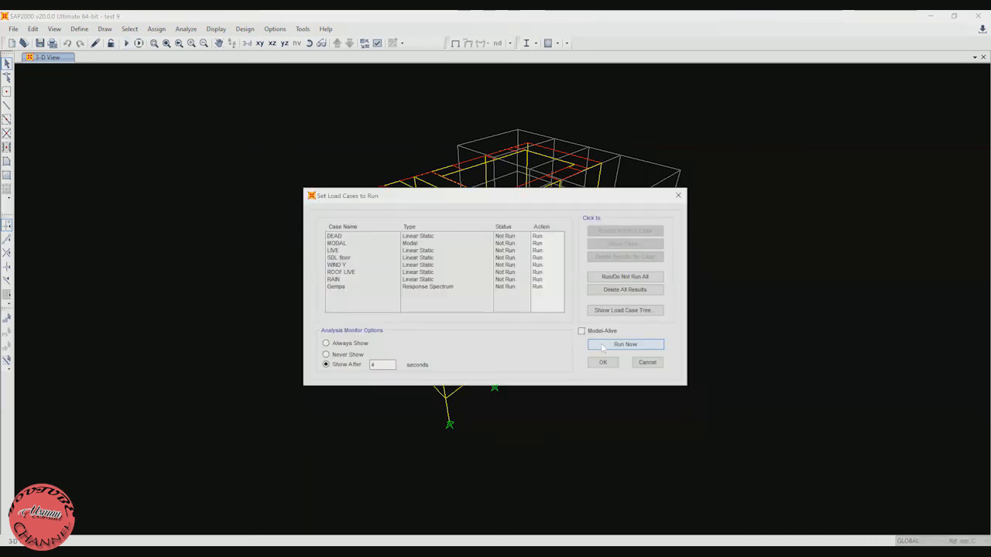
pyautogui.click(604, 344)
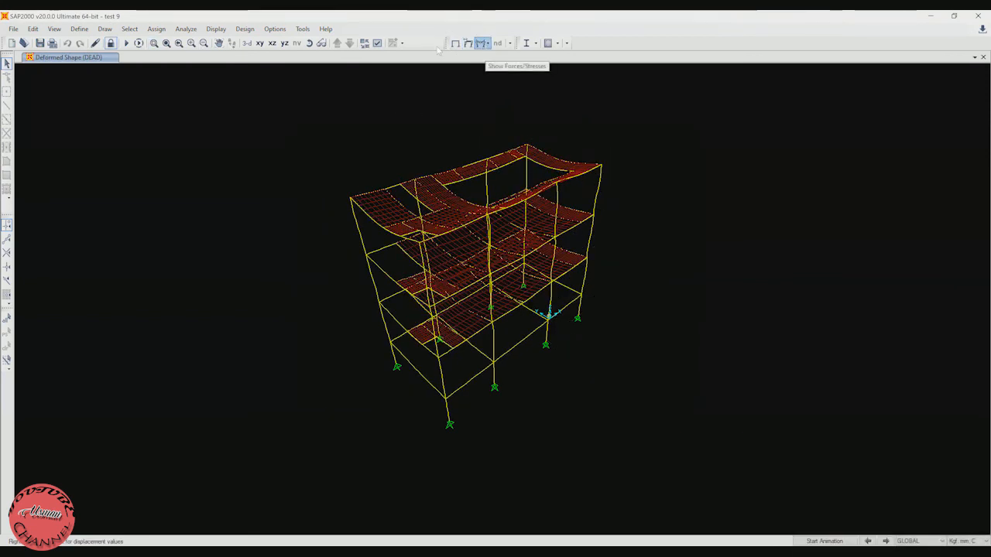
# Step: Check the Gempa case's status after the new run and leave the load cases to run unchanged
pyautogui.click(126, 44)
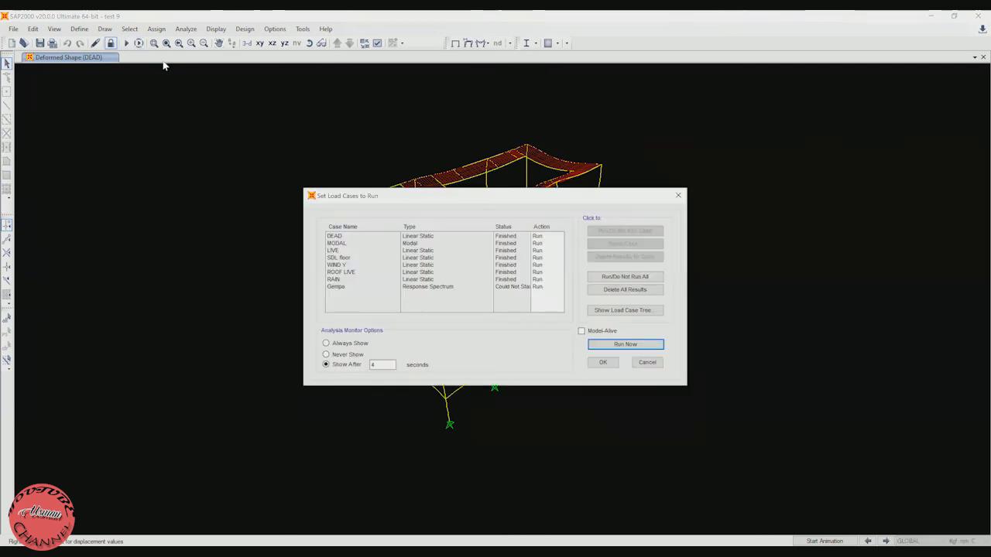
pyautogui.click(525, 288)
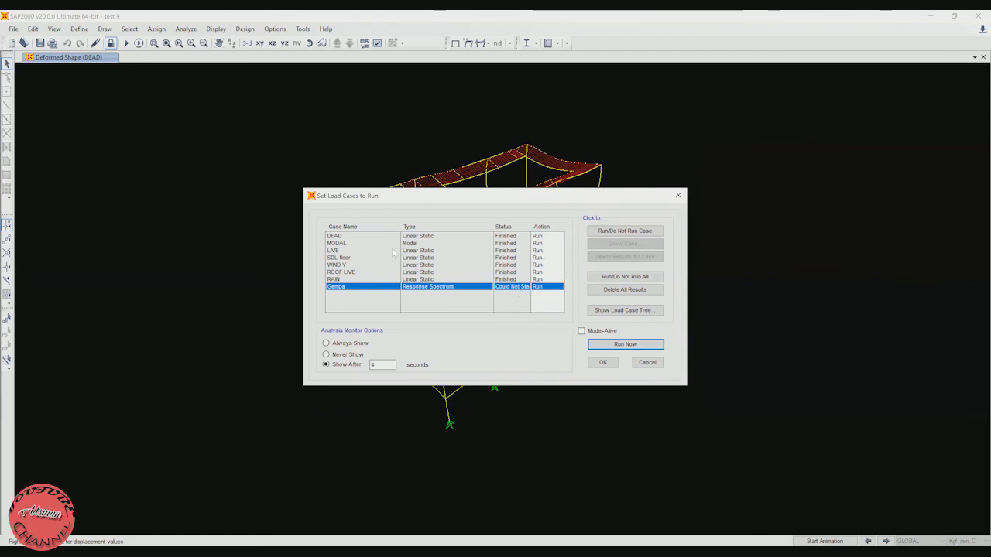
pyautogui.click(647, 363)
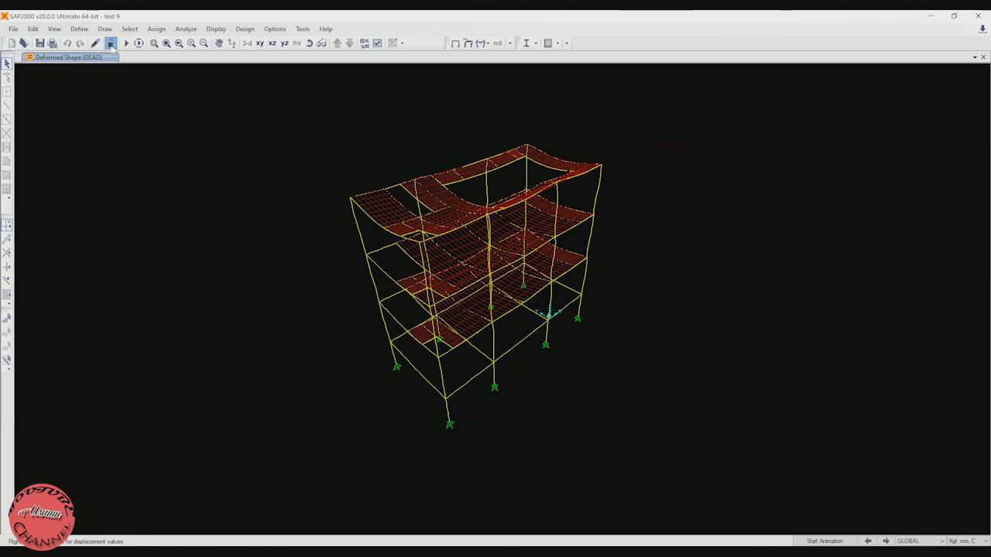
# Step: Unlock the model and accept deleting the analysis results
pyautogui.click(111, 43)
pyautogui.click(500, 323)
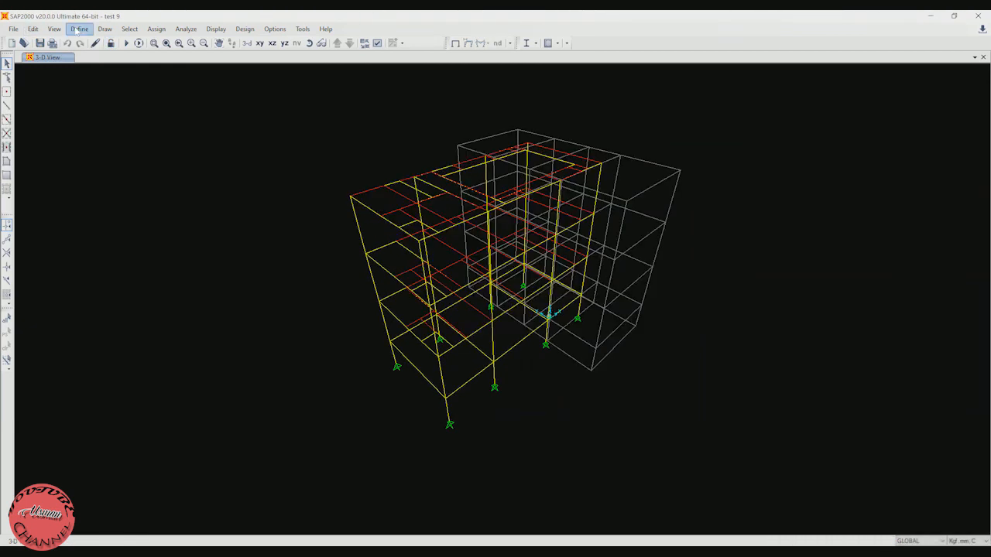
# Step: Check the defined load patterns and close them without changes
pyautogui.click(79, 28)
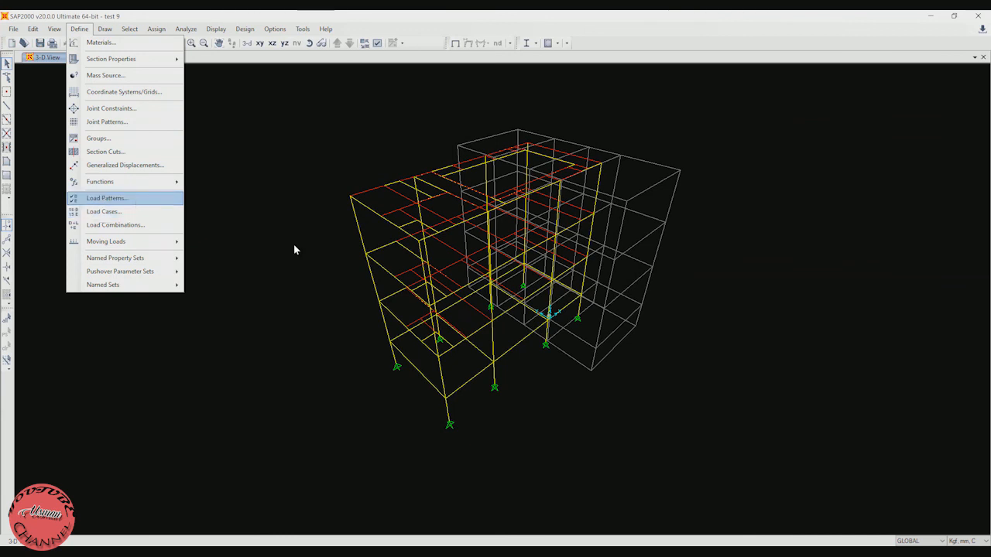
pyautogui.click(646, 350)
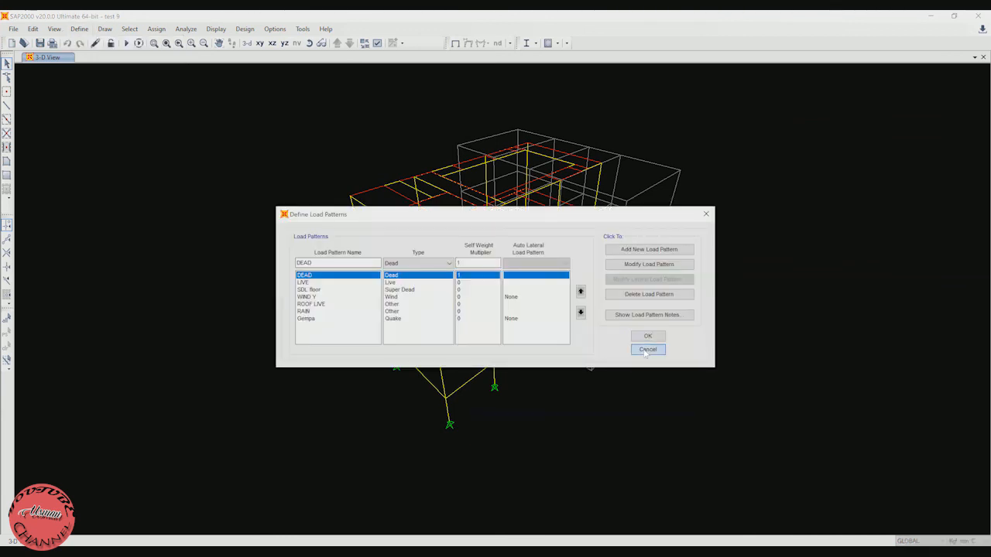
# Step: Open the MODAL load case for modification and set its type of modes to Ritz Vectors
pyautogui.click(79, 28)
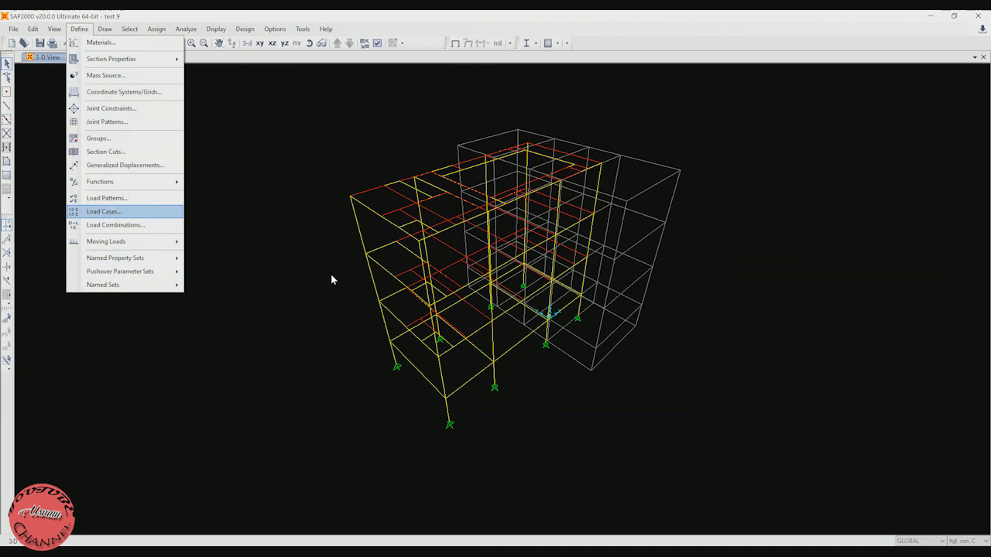
pyautogui.click(356, 260)
pyautogui.click(567, 275)
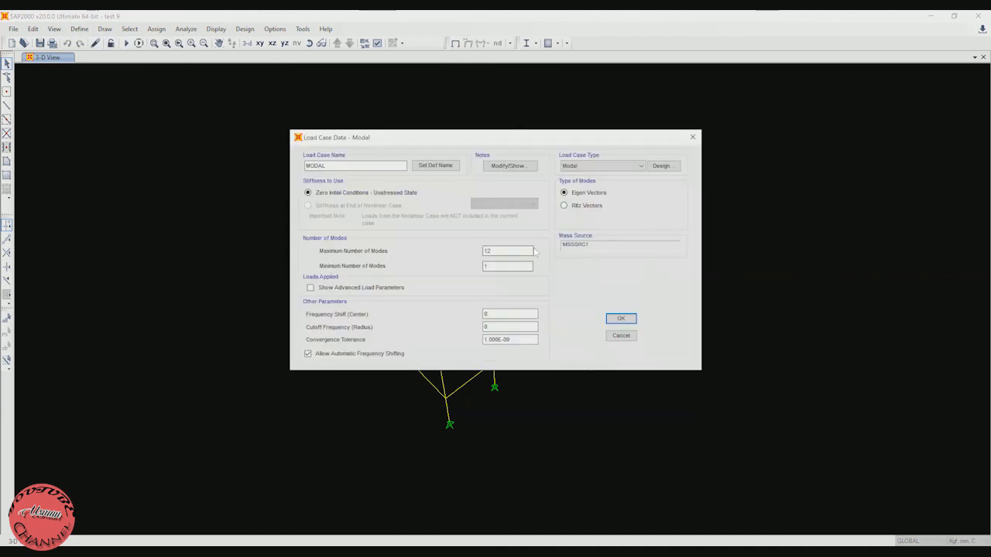
pyautogui.click(564, 205)
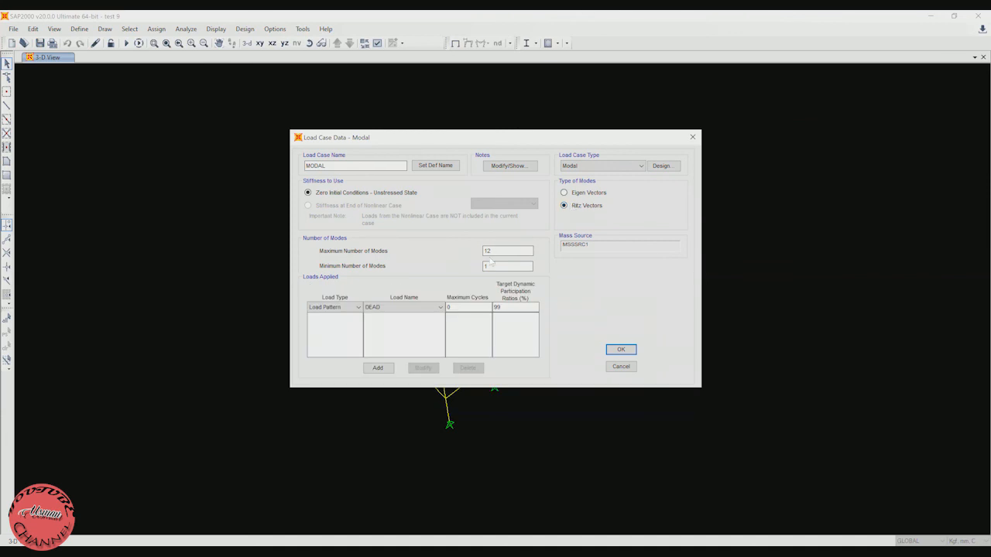
# Step: Choose a load type and load name, add them to the MODAL case's applied loads, and accept the load case changes
pyautogui.click(401, 310)
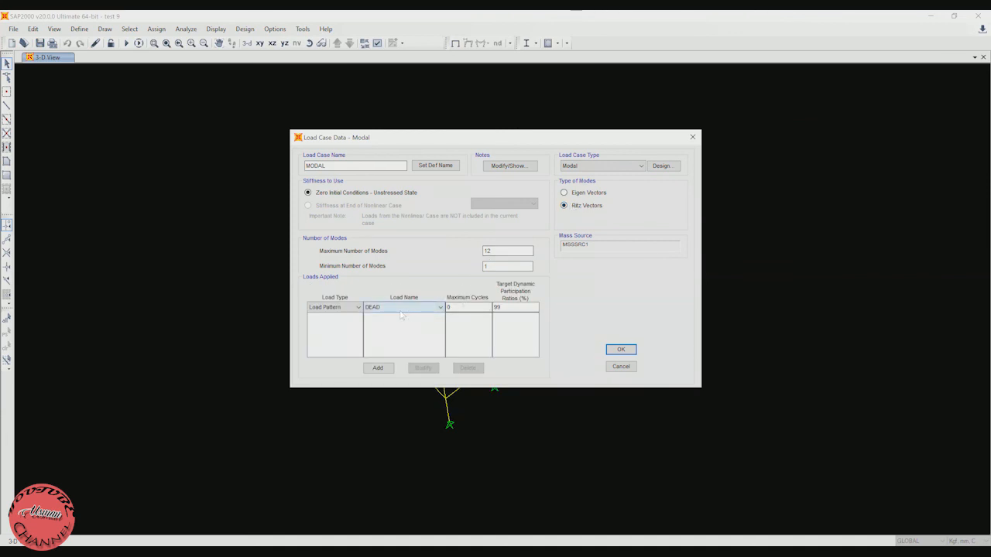
pyautogui.click(359, 308)
pyautogui.click(333, 314)
pyautogui.click(440, 307)
pyautogui.click(402, 316)
pyautogui.click(525, 331)
pyautogui.click(378, 368)
pyautogui.click(621, 349)
pyautogui.click(571, 350)
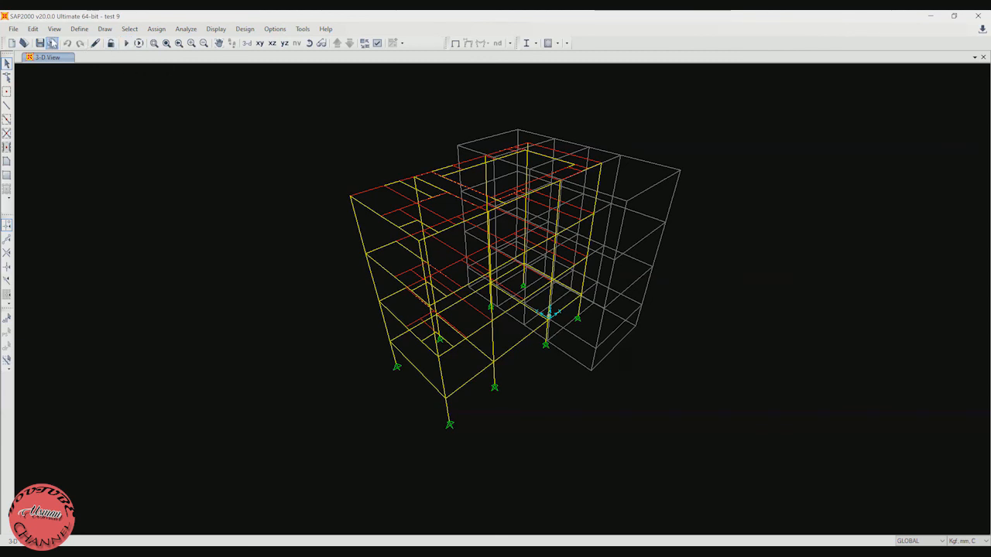
# Step: Run the analysis for all load cases with the modified MODAL case
pyautogui.click(79, 28)
pyautogui.click(240, 115)
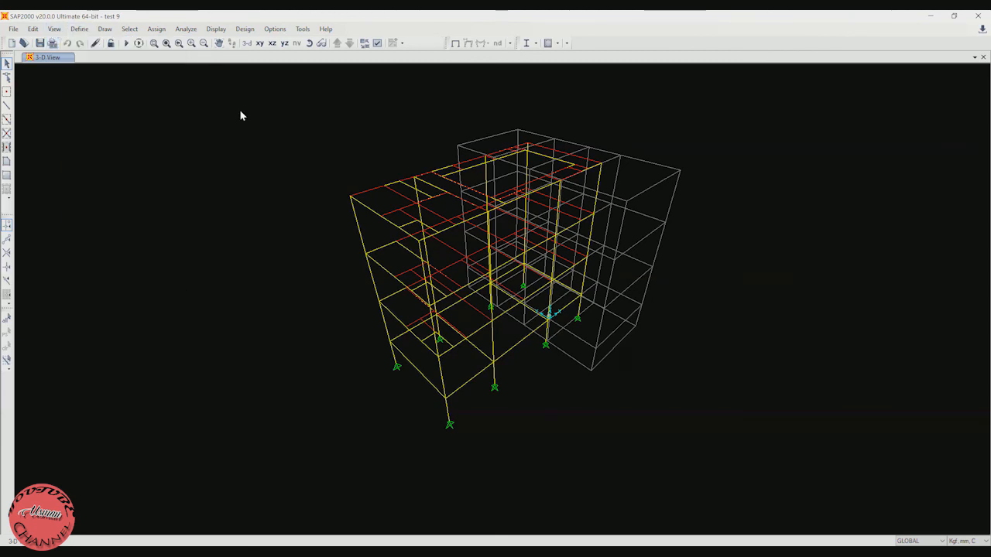
pyautogui.click(126, 42)
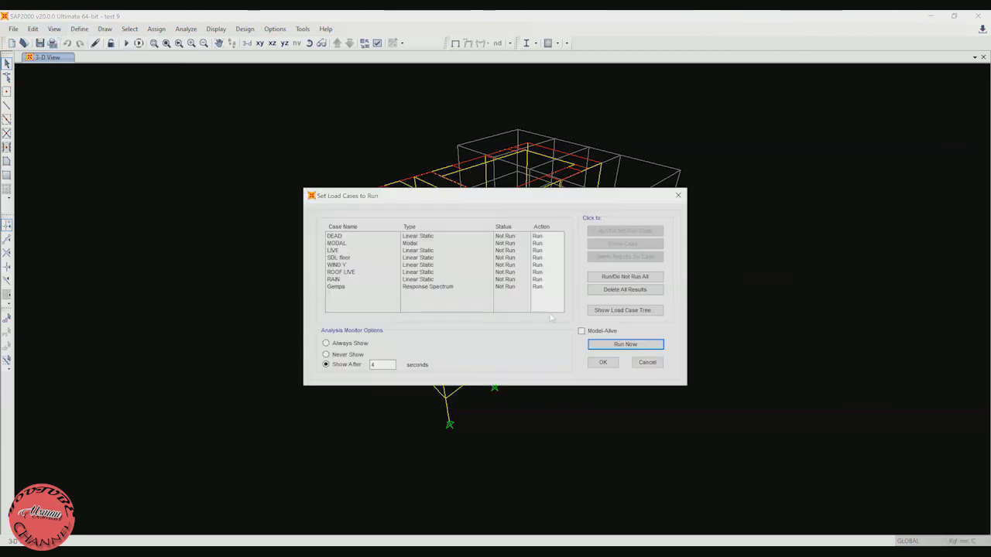
pyautogui.click(626, 345)
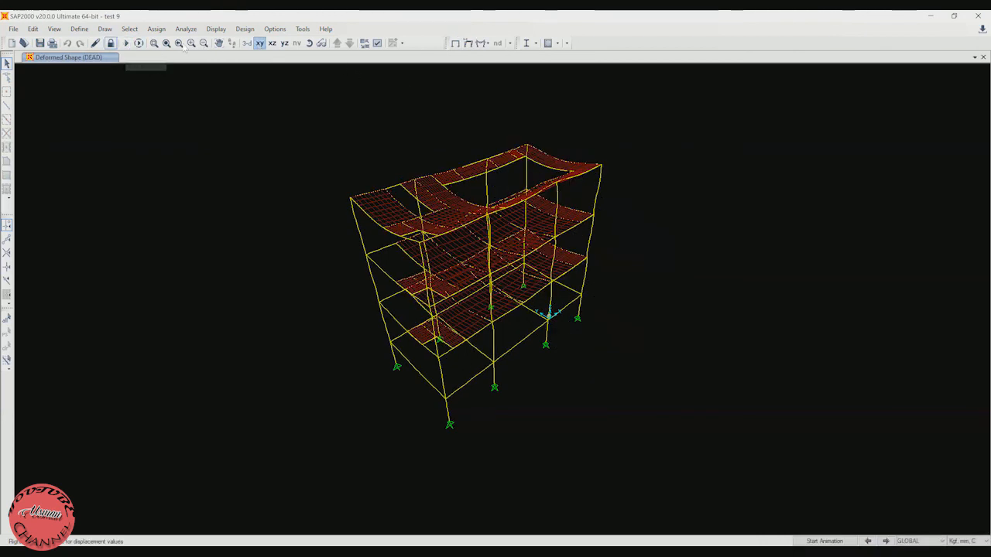
# Step: Check the Gempa case's run status and look for it among the deformed shape cases, leaving both settings unchanged
pyautogui.click(126, 43)
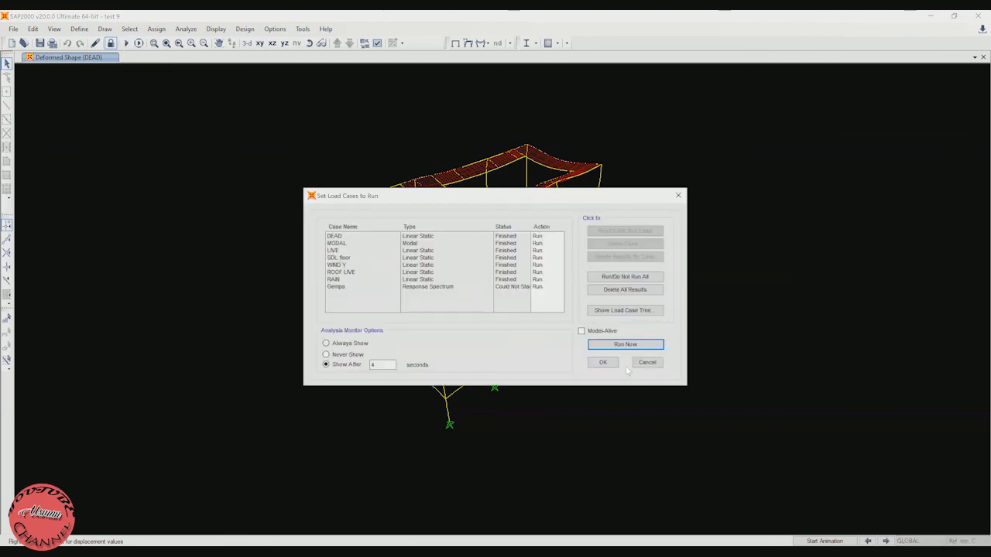
pyautogui.click(647, 363)
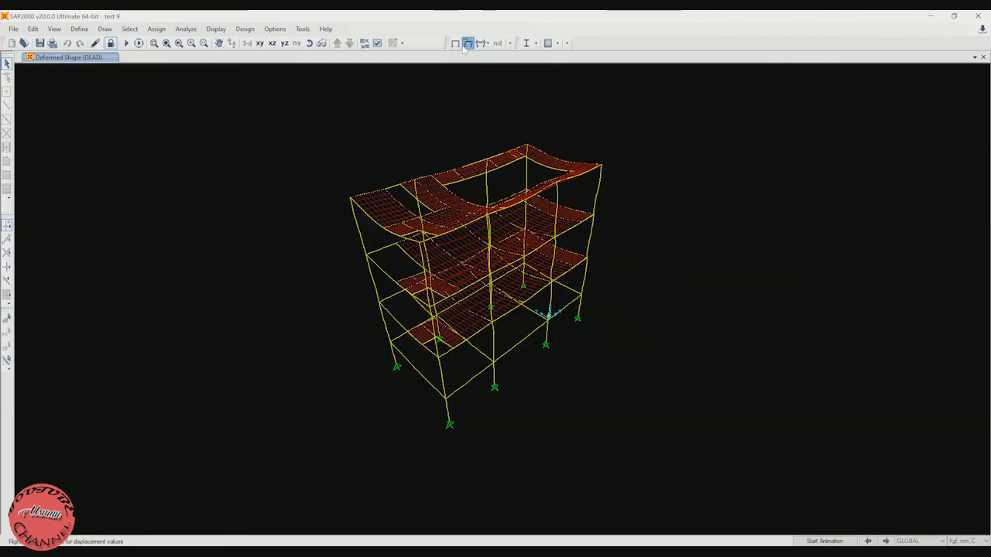
pyautogui.click(468, 43)
pyautogui.click(506, 126)
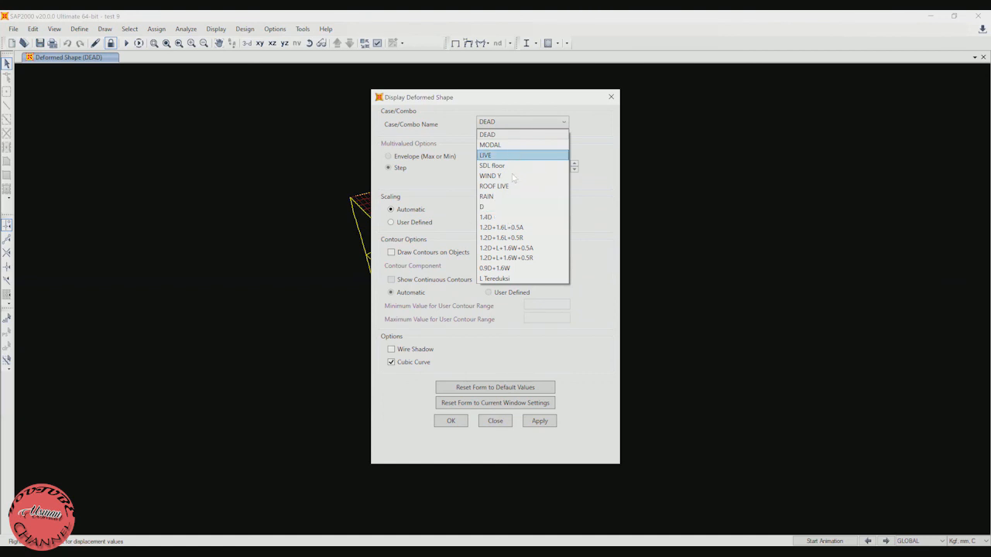
pyautogui.click(497, 410)
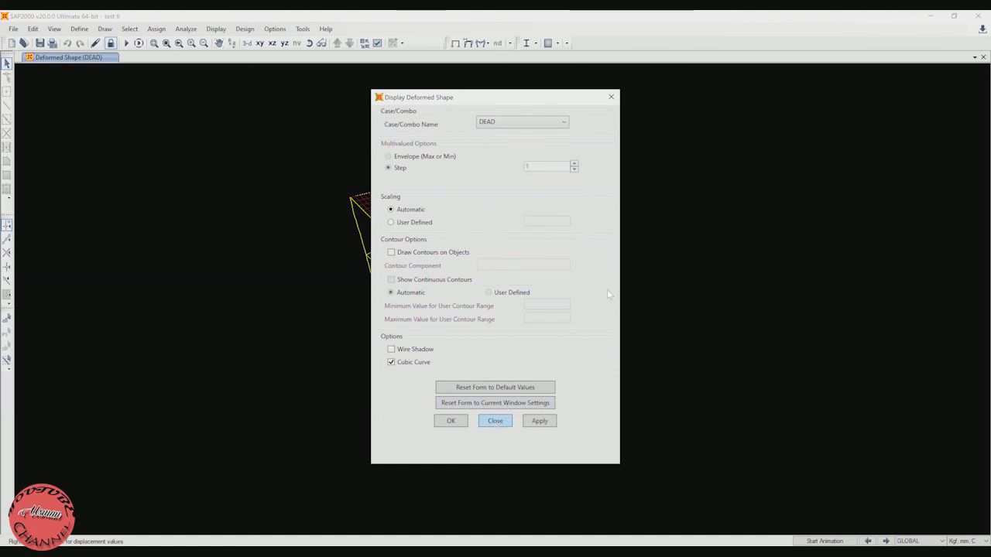
pyautogui.click(495, 422)
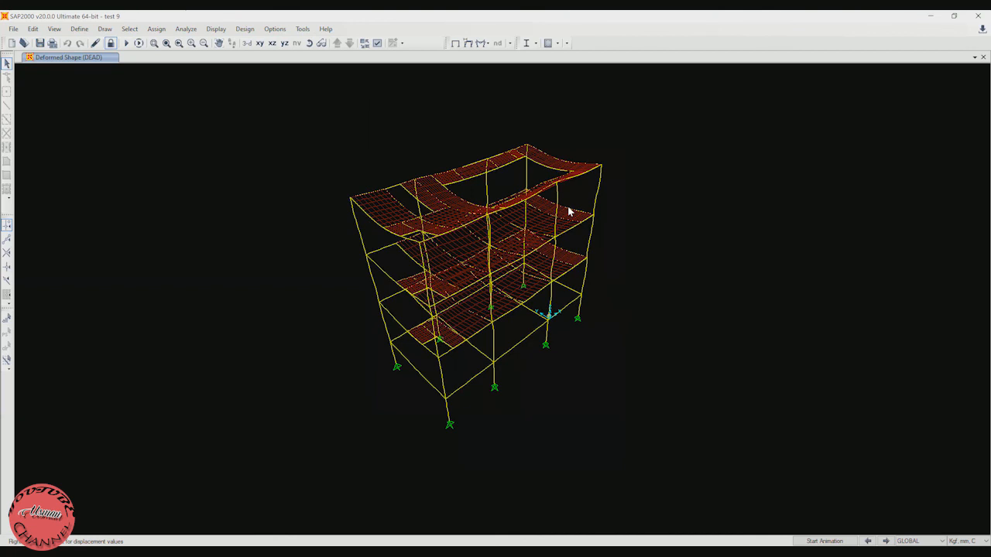